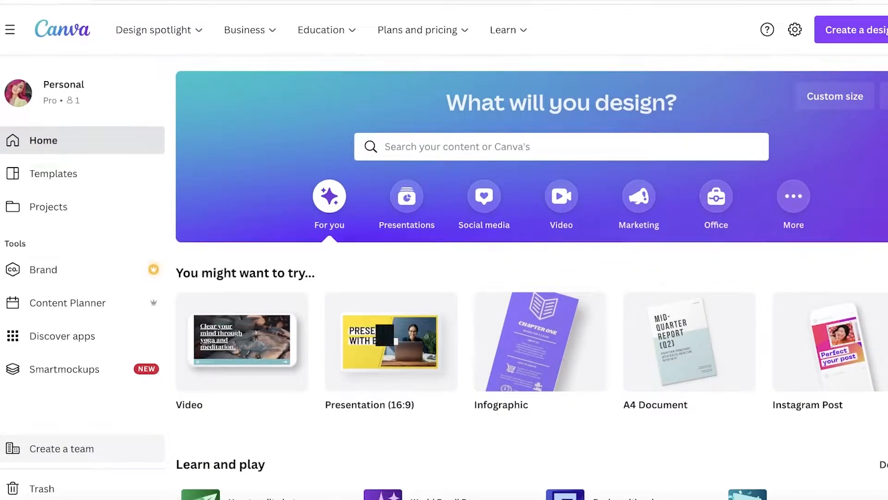
# Create a blank A4 document
pyautogui.moveTo(677, 318)
pyautogui.scroll(-1, 678, 319)
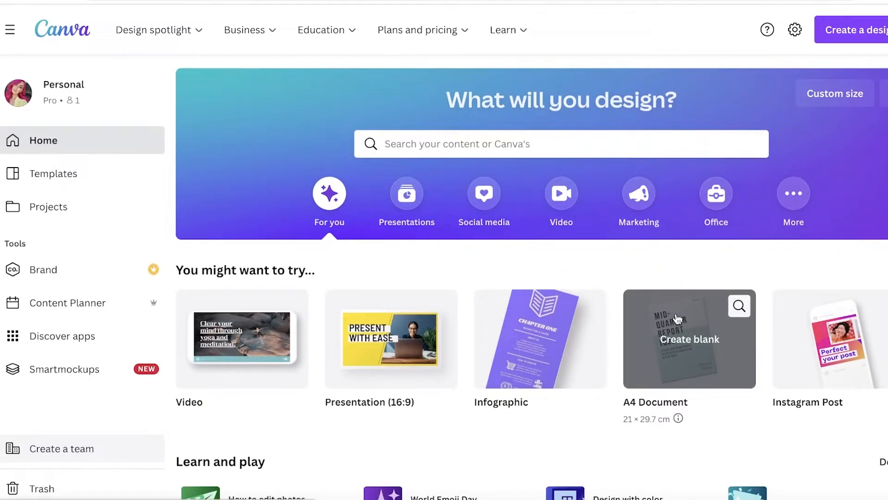
pyautogui.click(670, 366)
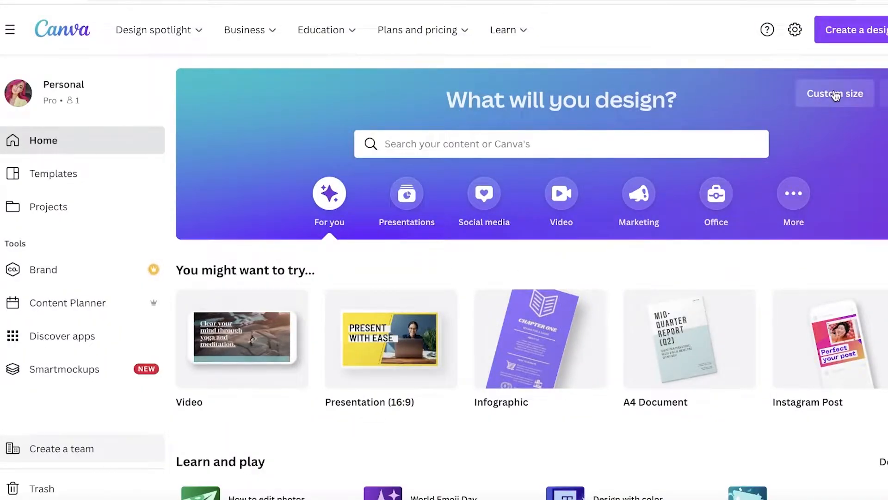
pyautogui.click(835, 96)
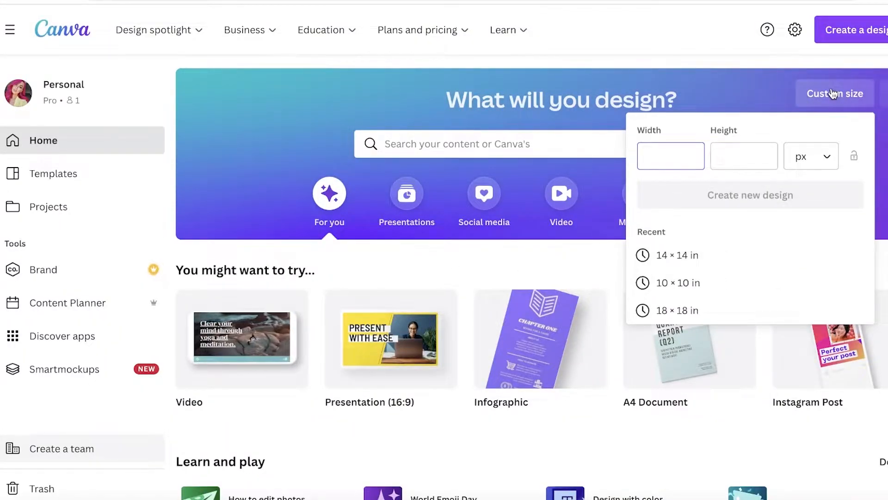
pyautogui.click(824, 155)
pyautogui.click(812, 215)
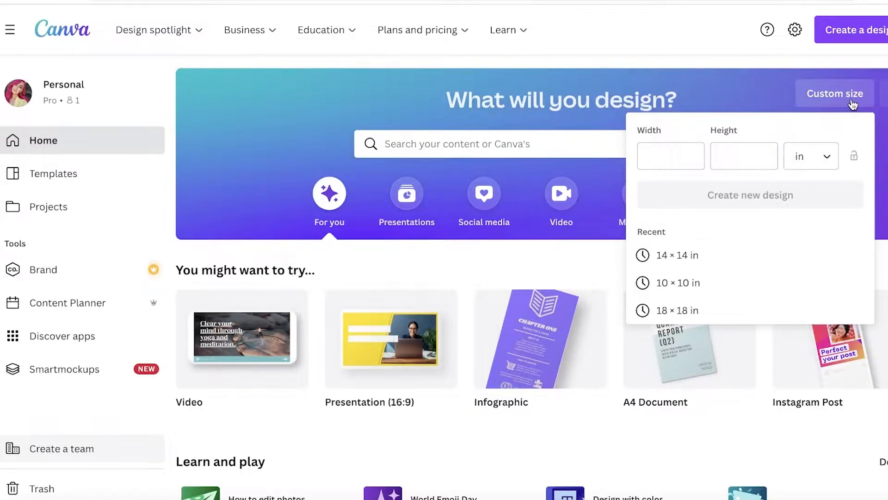
pyautogui.click(853, 104)
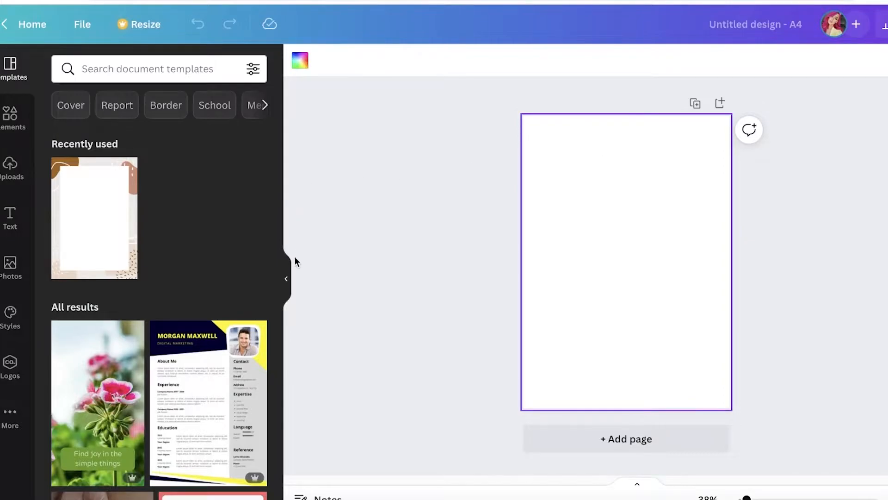
# Fill the blank page's background with a custom light pink colour
pyautogui.click(10, 115)
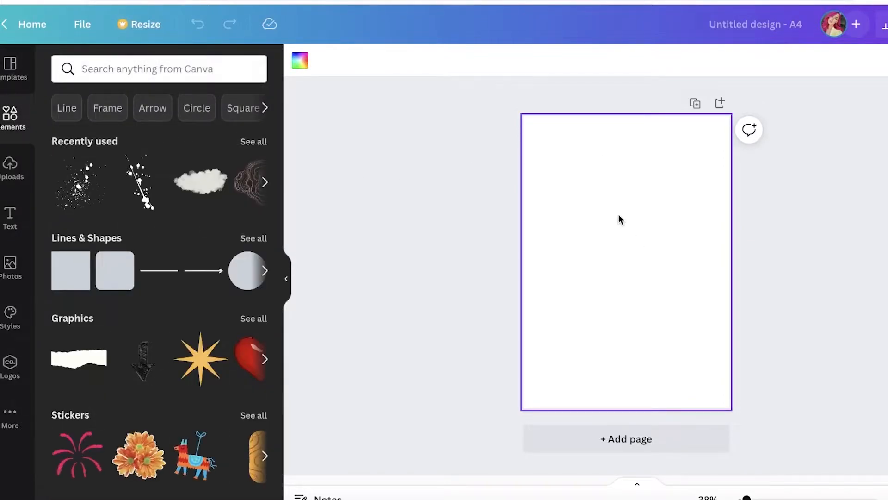
pyautogui.click(299, 61)
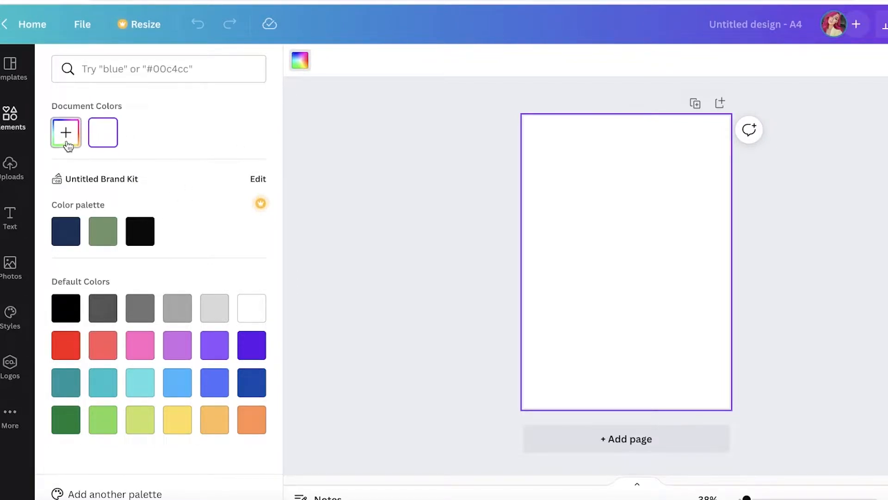
pyautogui.click(65, 132)
pyautogui.click(136, 192)
pyautogui.moveTo(162, 250); pyautogui.dragTo(211, 254)
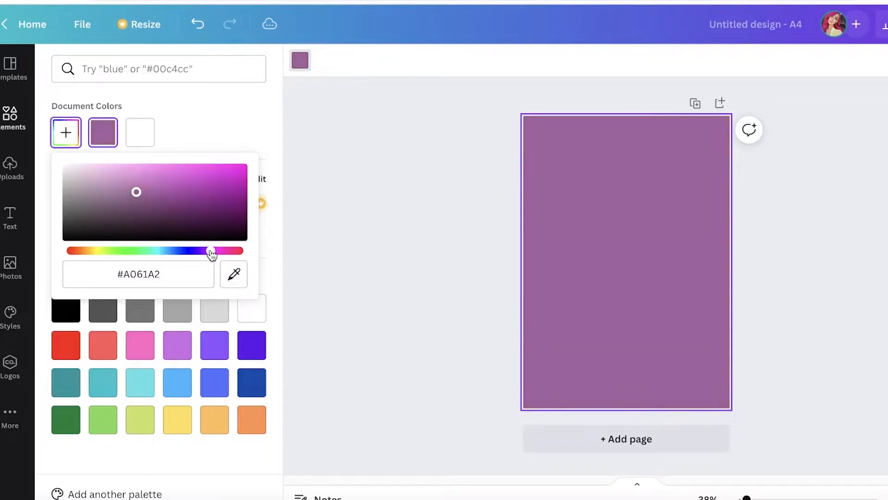
pyautogui.moveTo(118, 163); pyautogui.dragTo(104, 167)
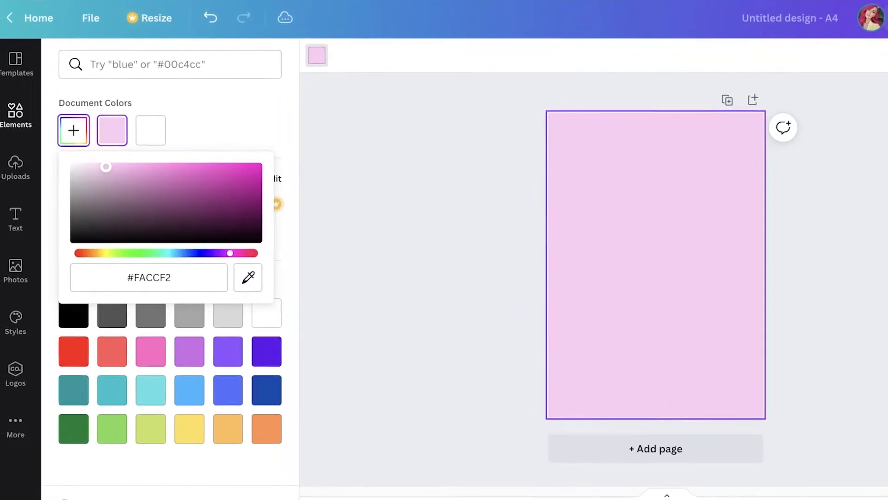
pyautogui.click(375, 207)
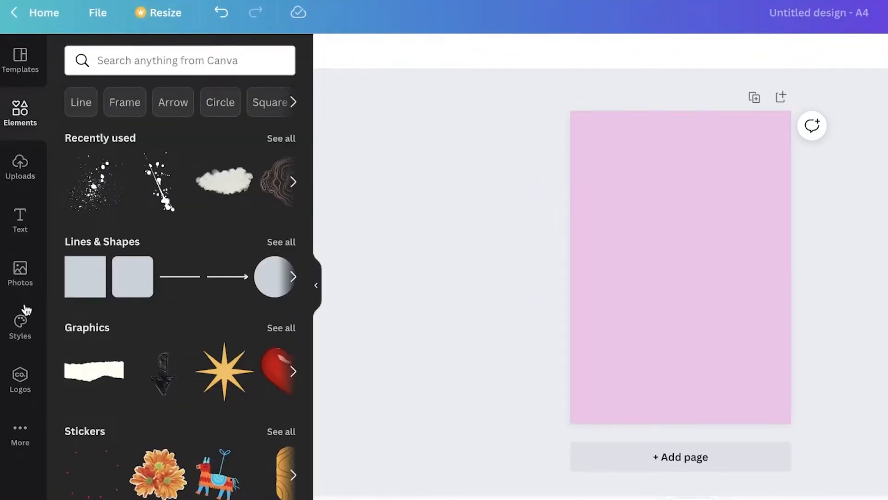
# Find the pink script "Sweet" font combination and place it on the pink page
pyautogui.click(20, 218)
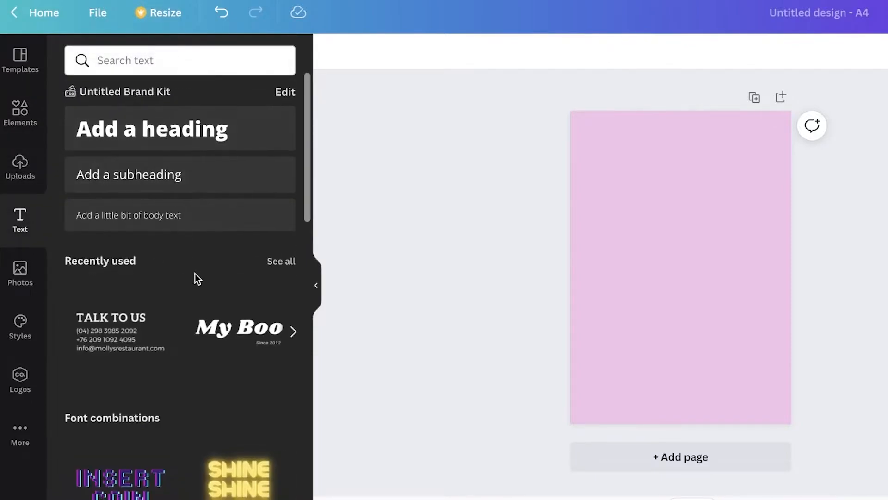
pyautogui.scroll(-7, 194, 179)
pyautogui.scroll(-4, 217, 225)
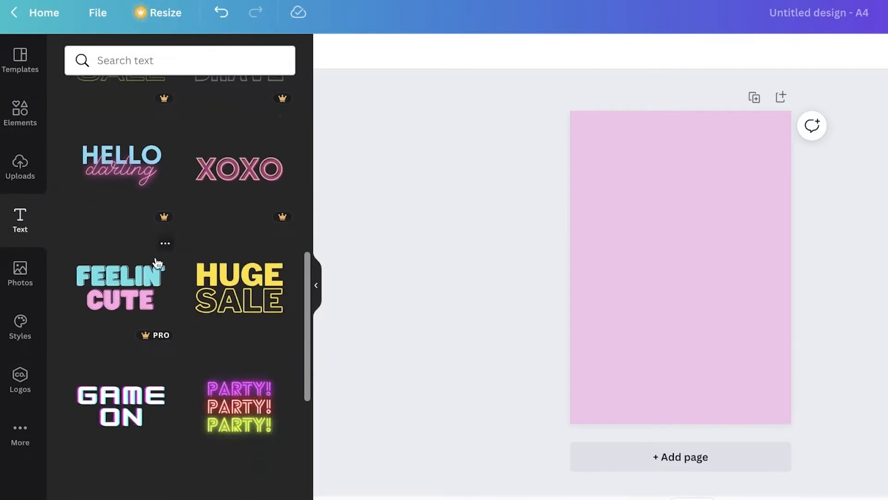
pyautogui.scroll(-9, 147, 263)
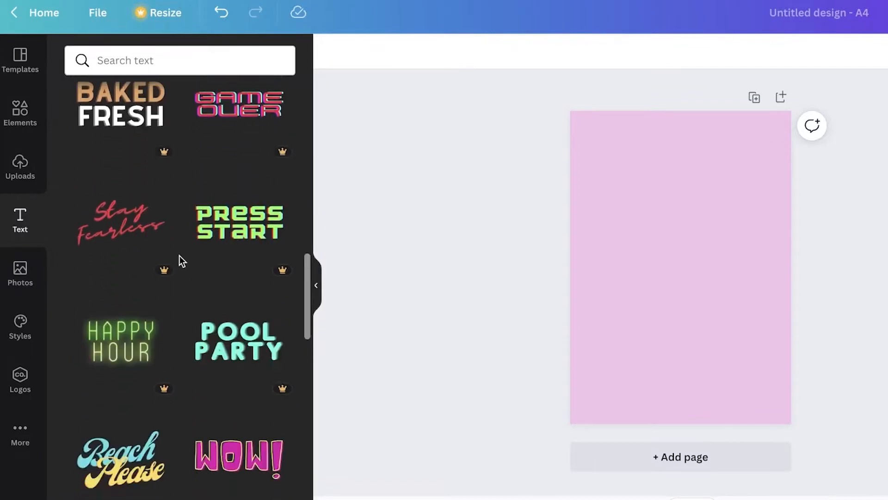
pyautogui.scroll(-15, 211, 324)
pyautogui.scroll(5, 250, 308)
pyautogui.moveTo(239, 128); pyautogui.dragTo(675, 276)
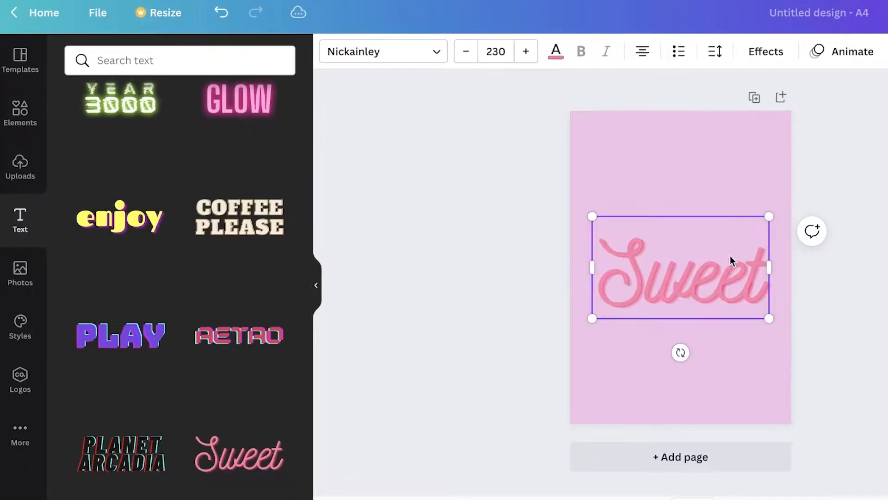
# Replace the word "Sweet" with "2022 PLANNER" and shrink it to size 69.6 on two lines in the middle of the page
pyautogui.doubleClick(678, 285)
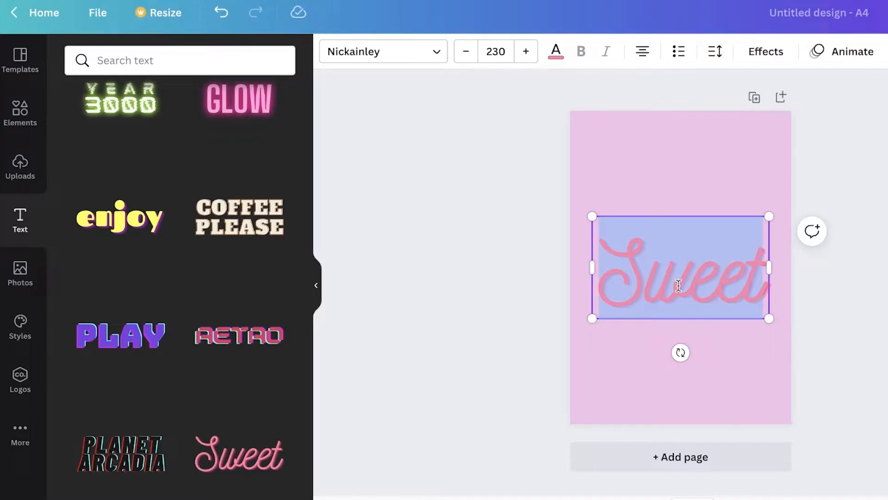
pyautogui.write('2022 PLANNER')
pyautogui.moveTo(769, 268); pyautogui.dragTo(887, 267)
pyautogui.moveTo(887, 361); pyautogui.dragTo(711, 278)
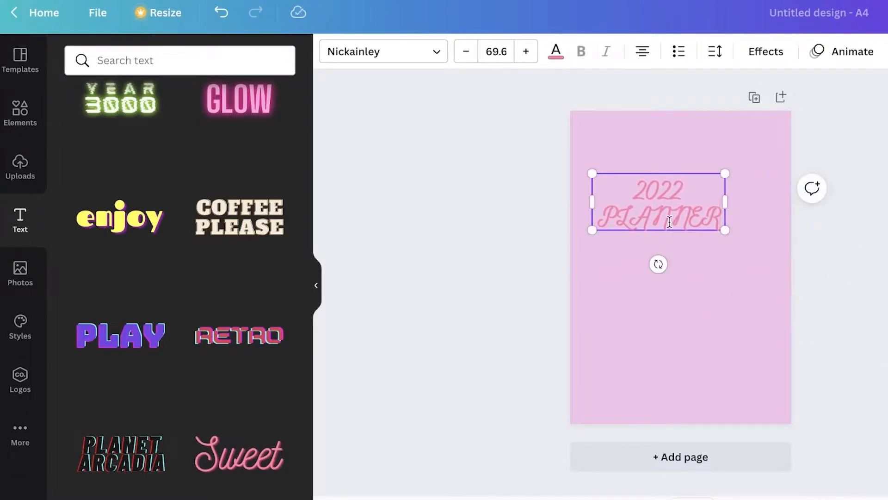
pyautogui.moveTo(661, 172); pyautogui.dragTo(683, 236)
pyautogui.click(886, 215)
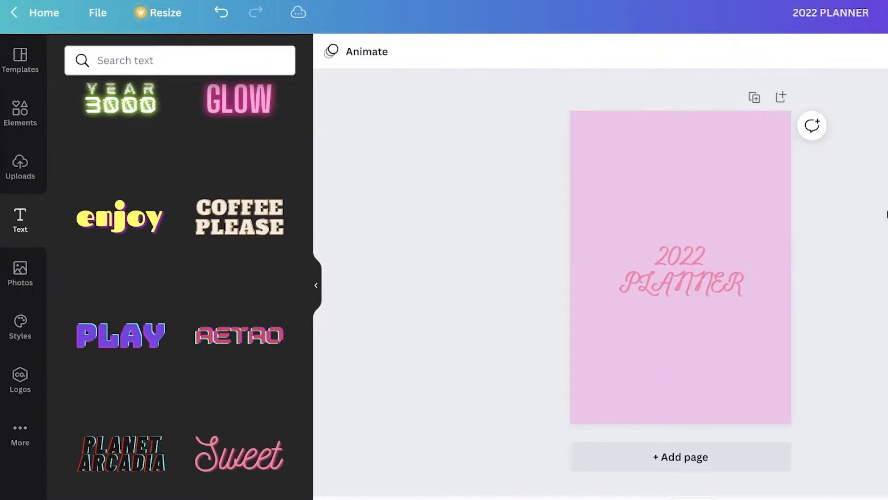
# Add a second page and insert a heading reading "TABLE OF CONTENTS" on it
pyautogui.click(672, 449)
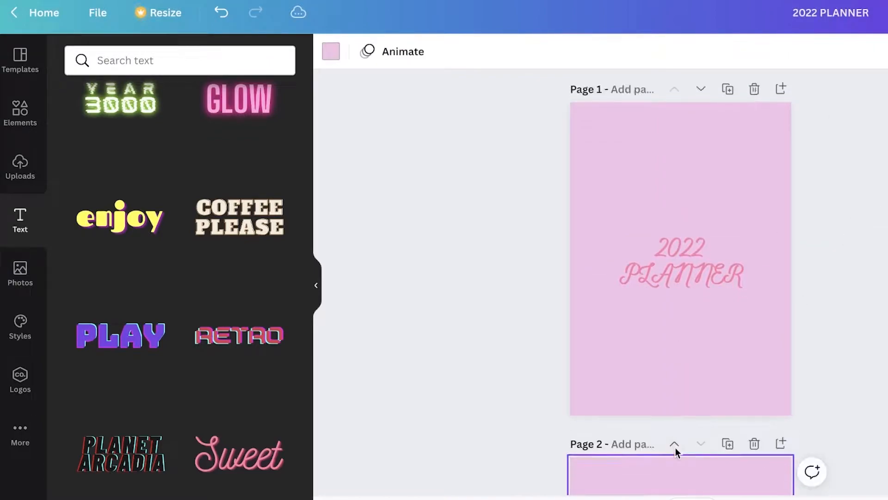
pyautogui.click(19, 111)
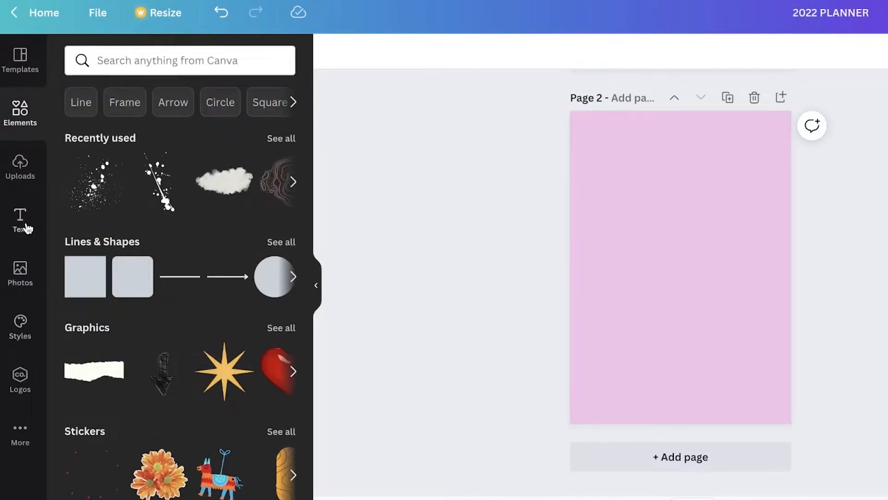
pyautogui.click(26, 227)
pyautogui.scroll(-5, 162, 284)
pyautogui.scroll(5, 205, 247)
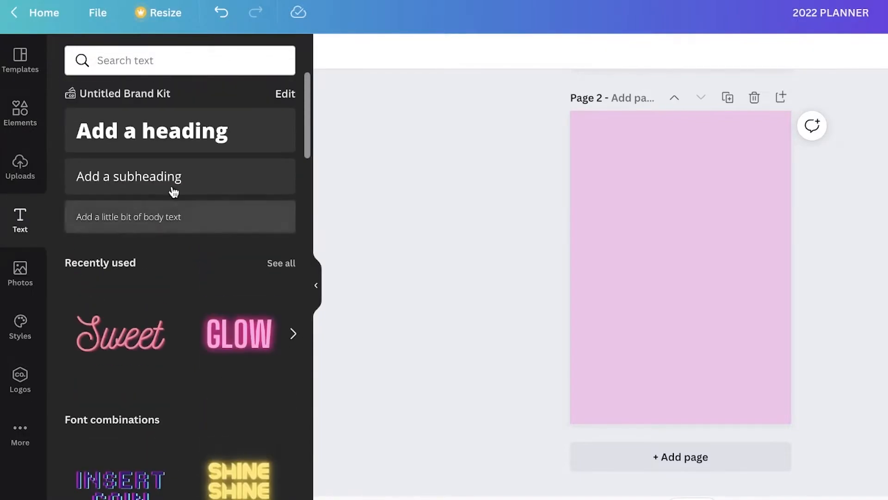
pyautogui.click(182, 144)
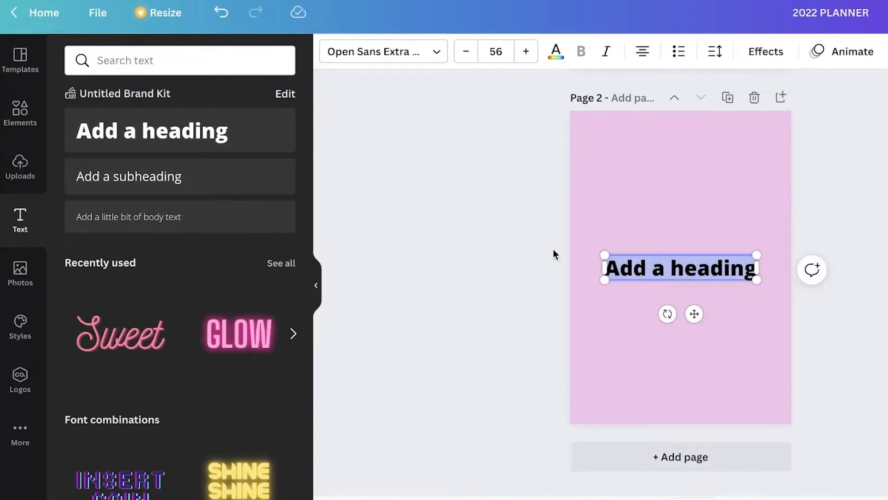
pyautogui.write('TABLE OF CONTENTS')
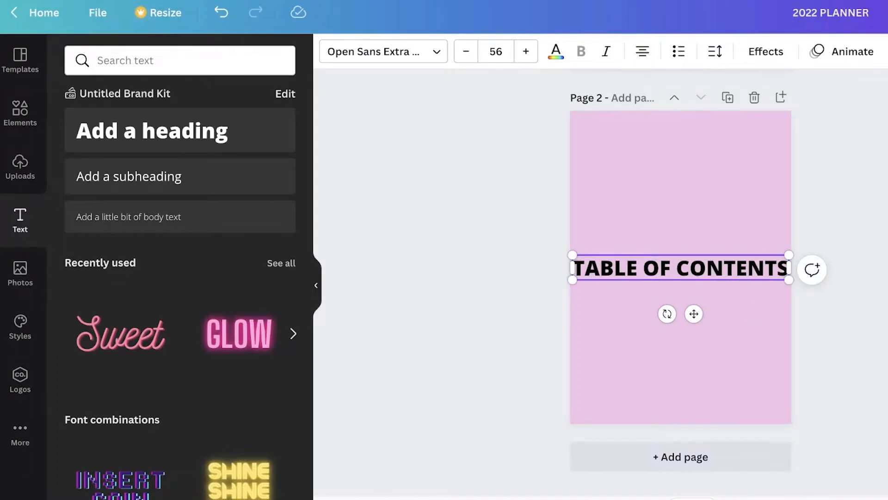
# Shrink the TABLE OF CONTENTS heading to size 24.8 and move it to the page's upper-left area
pyautogui.scroll(2, 776, 279)
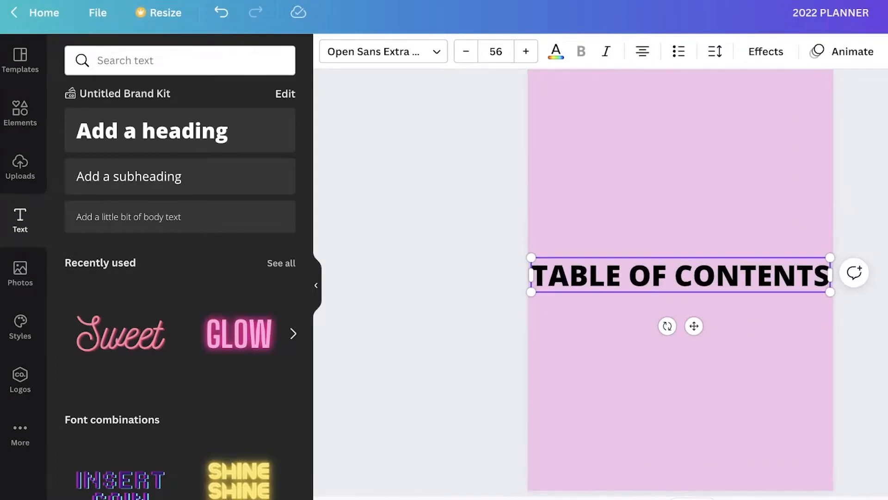
pyautogui.scroll(-2, 687, 266)
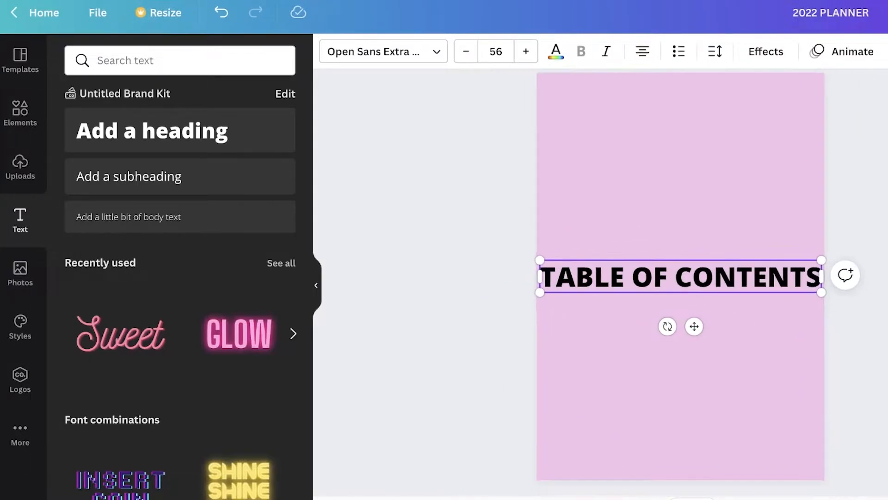
pyautogui.moveTo(799, 288); pyautogui.dragTo(674, 265)
pyautogui.moveTo(625, 303); pyautogui.dragTo(652, 178)
# Colour the TABLE OF CONTENTS heading white
pyautogui.click(557, 51)
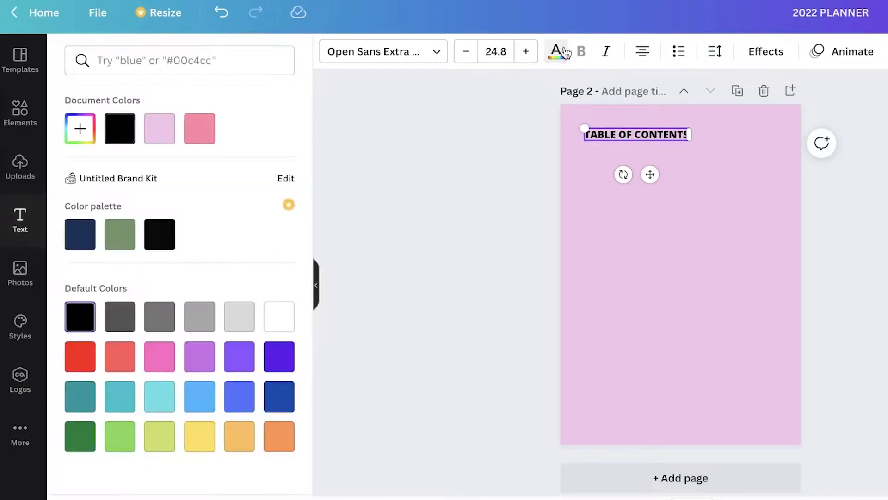
pyautogui.click(165, 133)
pyautogui.click(202, 127)
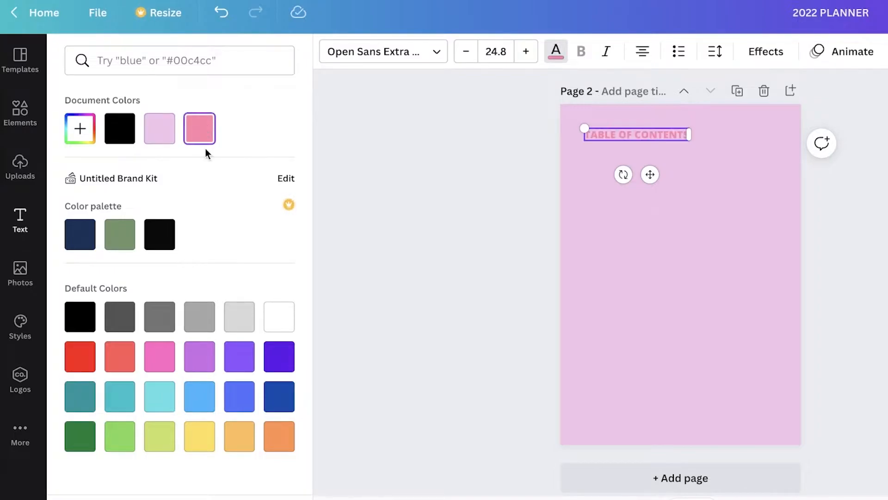
pyautogui.click(279, 316)
pyautogui.click(508, 259)
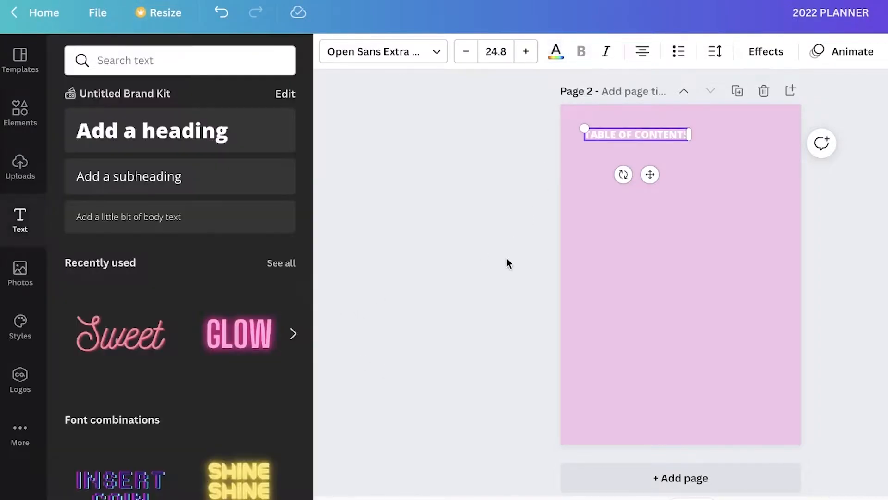
# Place two copies of the heading one below the other beneath it, reading "JANUARY" and "FEBRUARY"
pyautogui.click(626, 139)
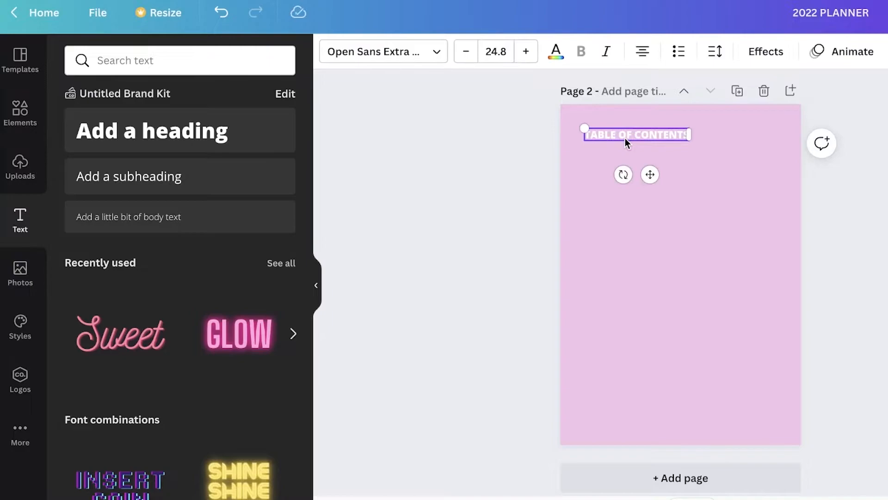
pyautogui.moveTo(650, 175); pyautogui.dragTo(652, 230)
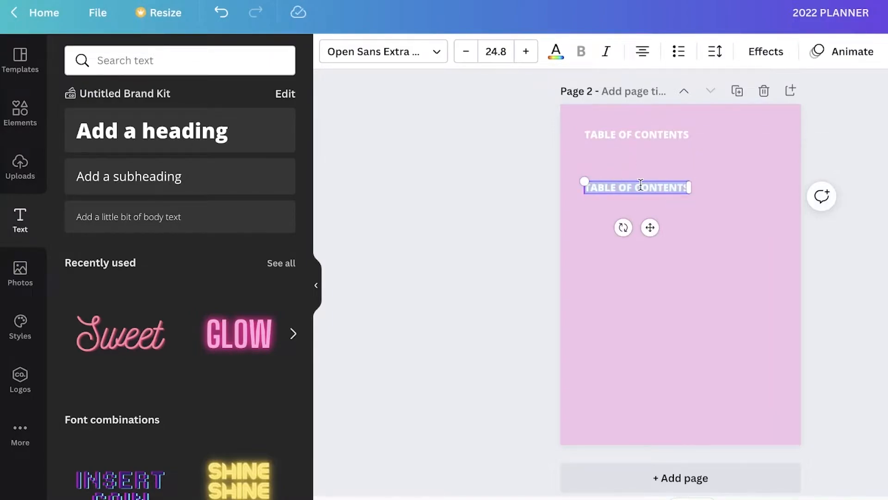
pyautogui.write('JANUARY')
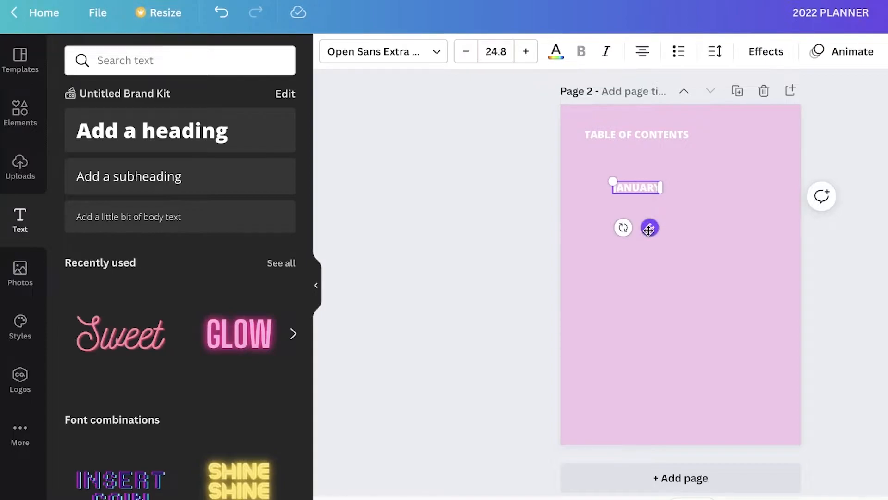
pyautogui.moveTo(649, 230); pyautogui.dragTo(649, 260)
pyautogui.write('FEBRUARY')
pyautogui.click(825, 192)
# Align the JANUARY and FEBRUARY entries with the left edge of the TABLE OF CONTENTS heading
pyautogui.moveTo(641, 189); pyautogui.dragTo(614, 190)
pyautogui.moveTo(643, 224); pyautogui.dragTo(616, 222)
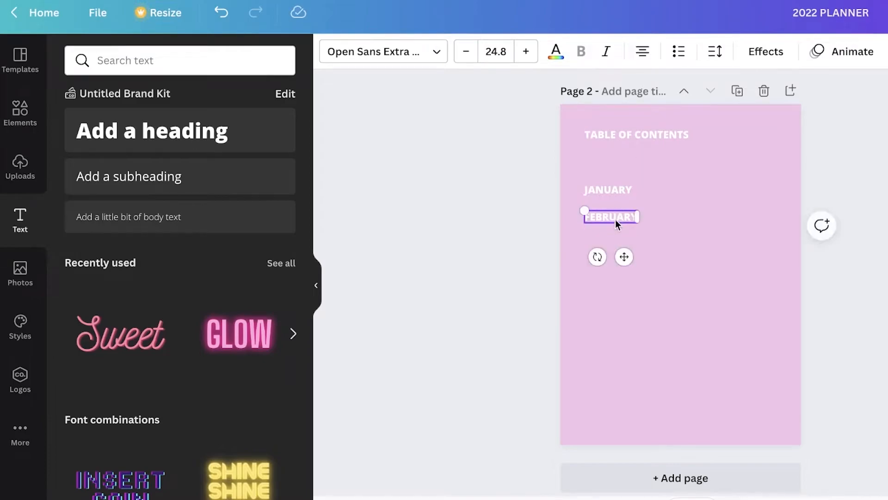
pyautogui.moveTo(594, 194)
pyautogui.mouseDown()
pyautogui.moveTo(593, 186)
pyautogui.moveTo(599, 193)
pyautogui.mouseUp()
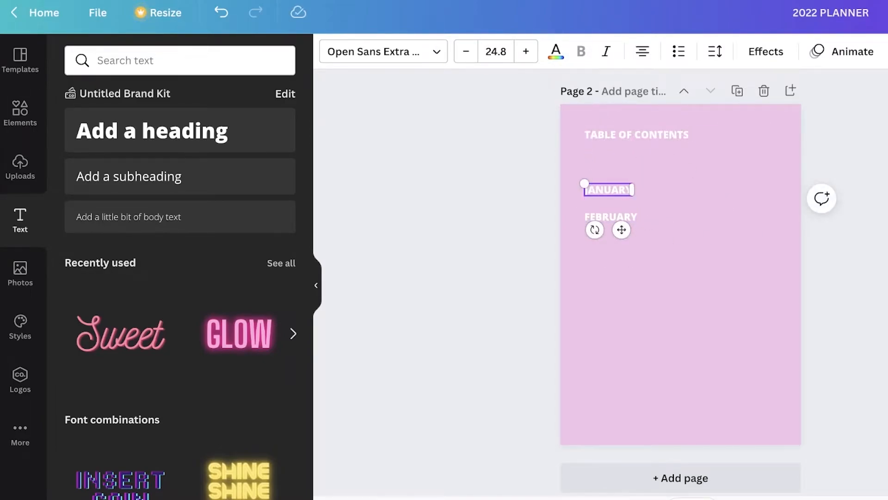
pyautogui.click(867, 220)
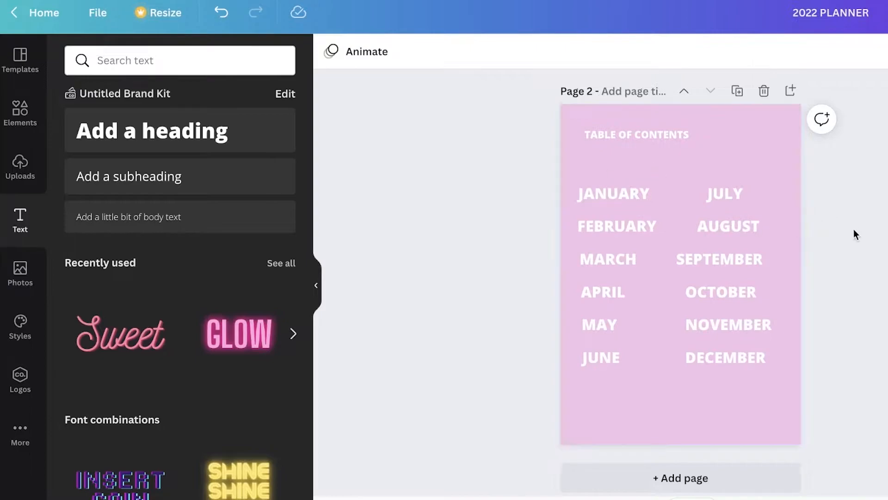
# Line up the JULY to DECEMBER entries as a left-aligned second column beside the first six months
pyautogui.moveTo(707, 260); pyautogui.dragTo(716, 260)
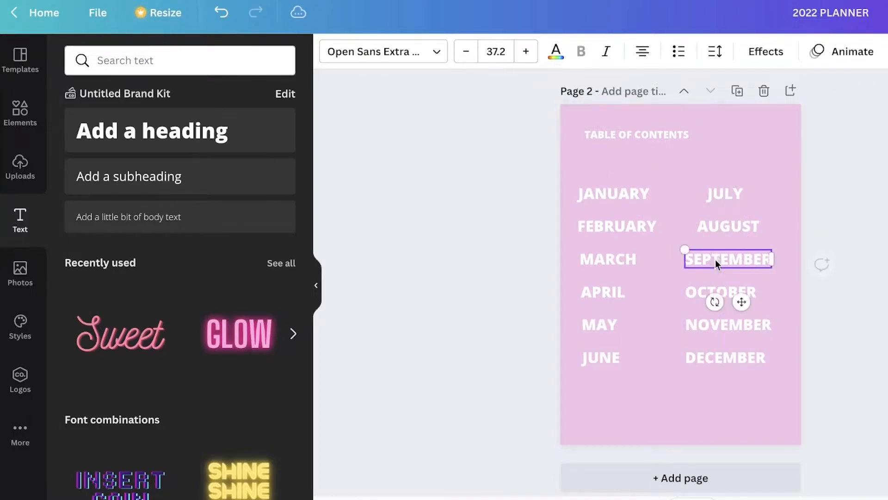
pyautogui.moveTo(711, 230); pyautogui.dragTo(698, 230)
pyautogui.moveTo(719, 194); pyautogui.dragTo(702, 195)
pyautogui.click(835, 452)
pyautogui.moveTo(730, 401); pyautogui.dragTo(703, 185)
pyautogui.moveTo(692, 258); pyautogui.dragTo(708, 254)
pyautogui.click(532, 254)
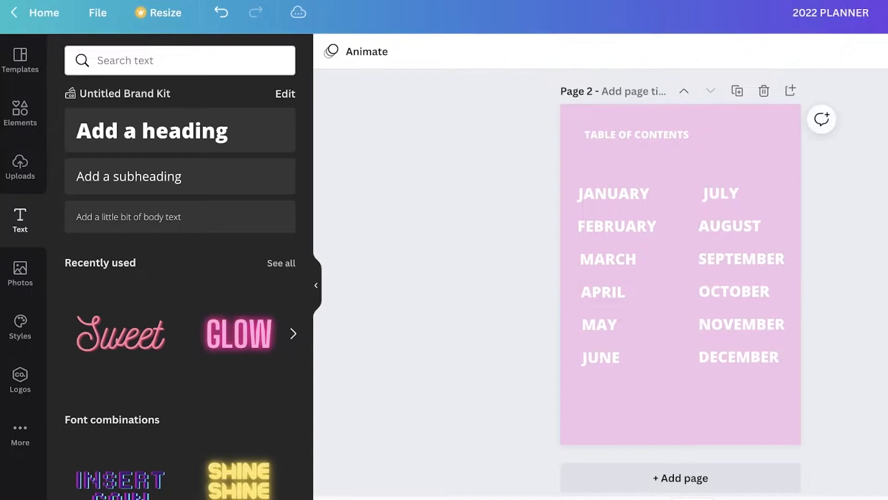
# Add a straight line and stretch it vertically between the two month columns, spanning from JANUARY down to JUNE
pyautogui.click(38, 103)
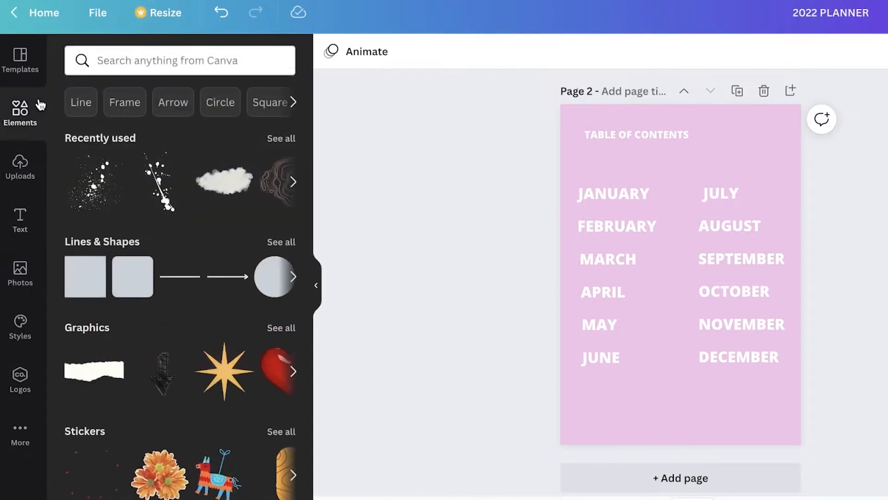
pyautogui.scroll(-1, 740, 185)
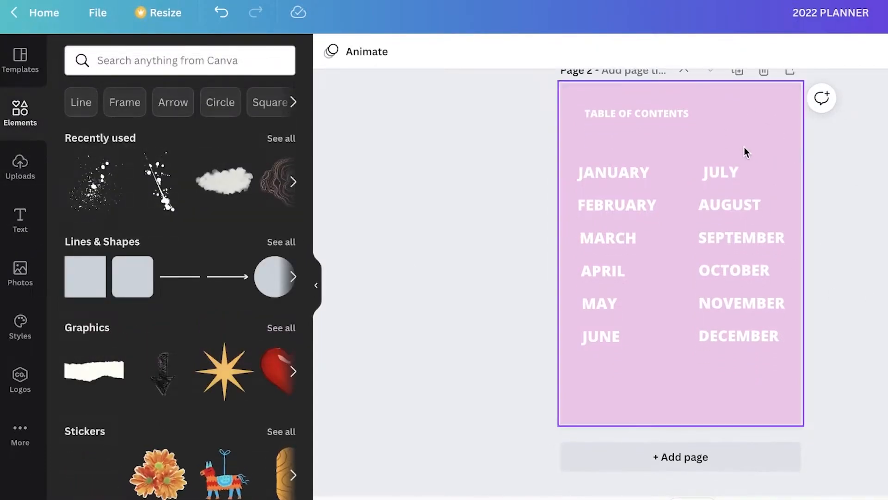
pyautogui.click(241, 52)
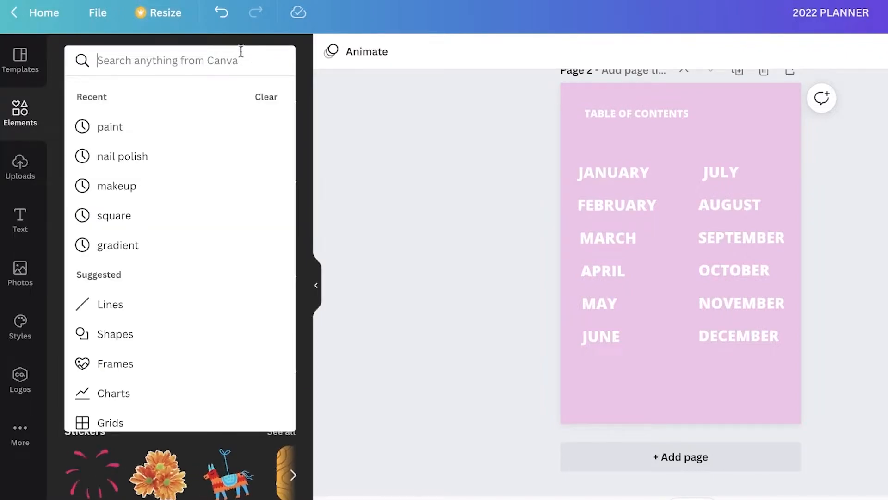
pyautogui.click(110, 304)
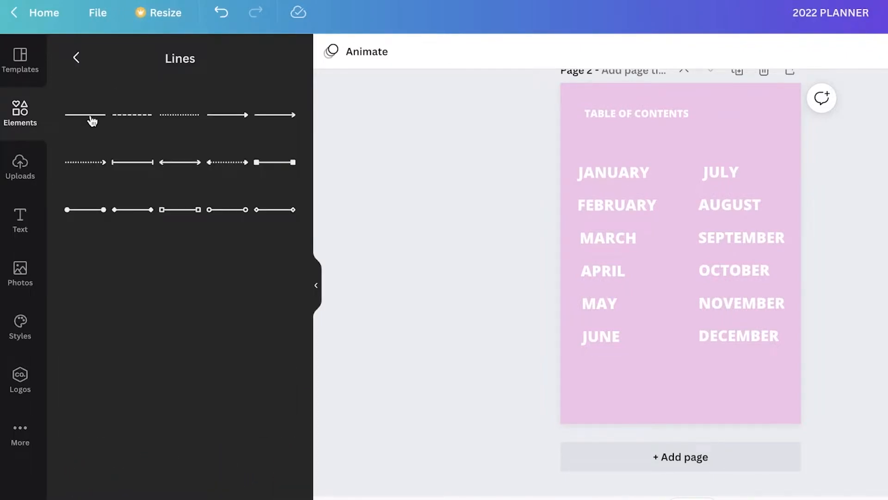
pyautogui.click(98, 117)
pyautogui.moveTo(666, 290); pyautogui.dragTo(749, 270)
pyautogui.moveTo(676, 291); pyautogui.dragTo(681, 344)
pyautogui.moveTo(680, 215); pyautogui.dragTo(680, 162)
# Reduce the line weight of the vertical divider to make it thinner
pyautogui.click(365, 53)
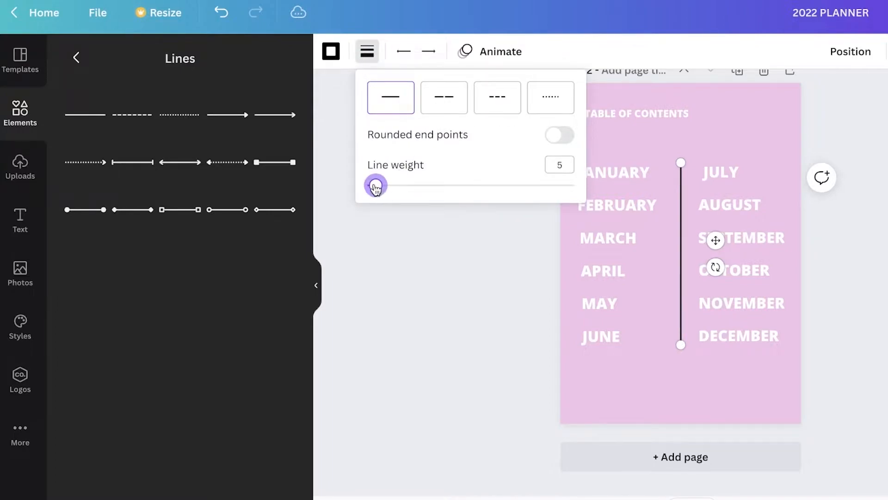
pyautogui.click(359, 168)
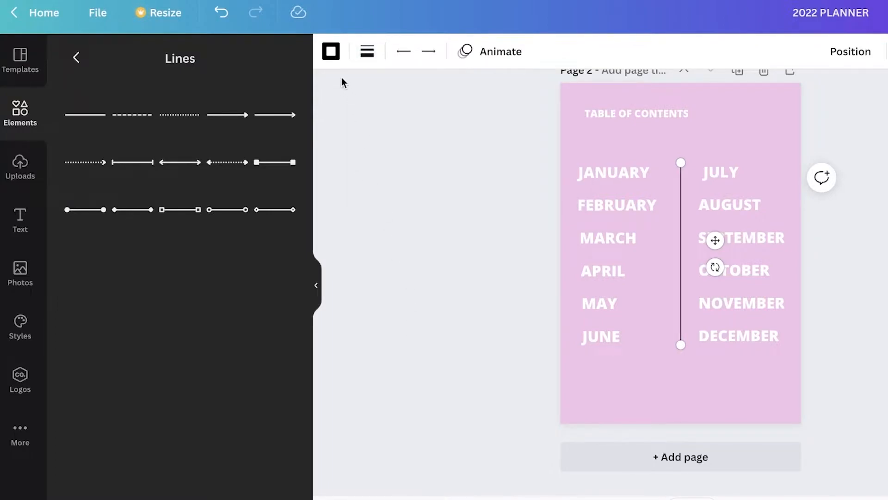
pyautogui.click(77, 57)
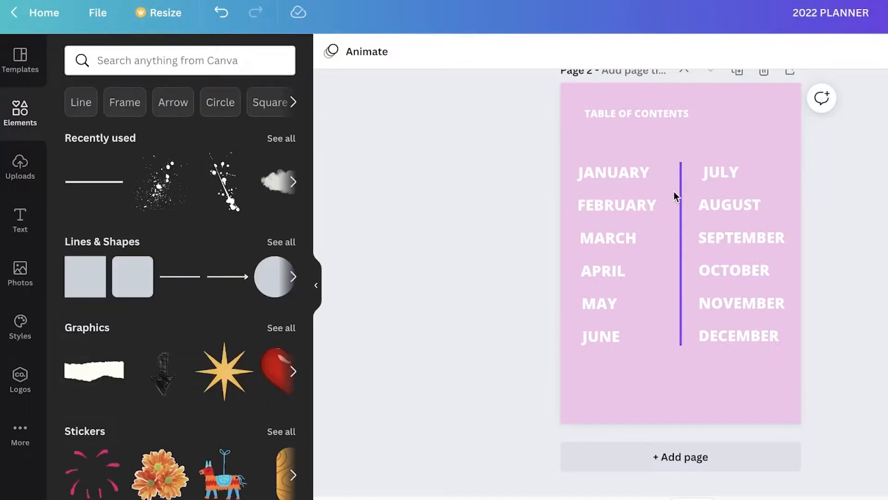
# Colour the vertical divider white and shift it slightly down between the month columns
pyautogui.click(331, 51)
pyautogui.click(239, 128)
pyautogui.moveTo(681, 270)
pyautogui.mouseDown()
pyautogui.moveTo(658, 274)
pyautogui.moveTo(693, 275)
pyautogui.moveTo(673, 278)
pyautogui.mouseUp()
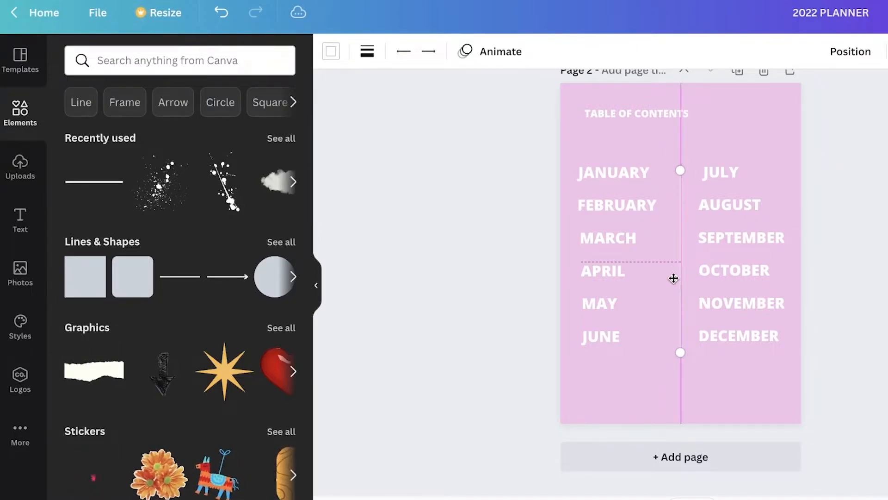
pyautogui.click(815, 264)
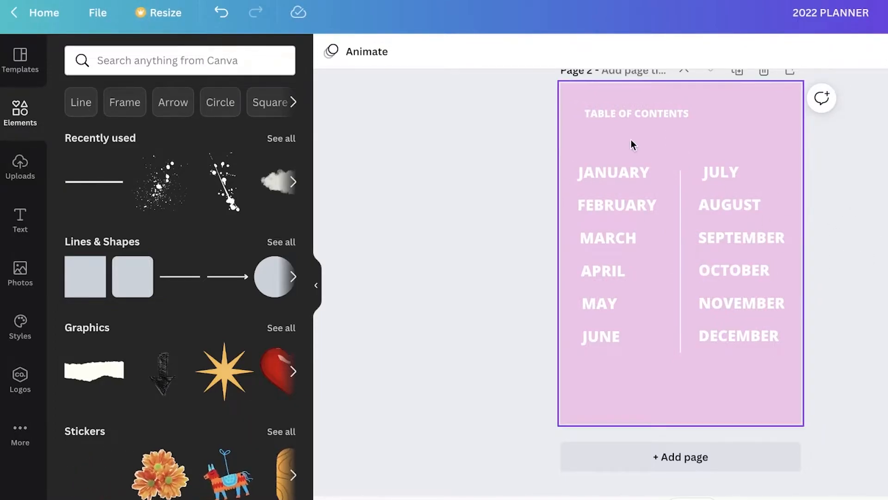
# Search the elements for "FLOWER" and show only graphics
pyautogui.click(222, 66)
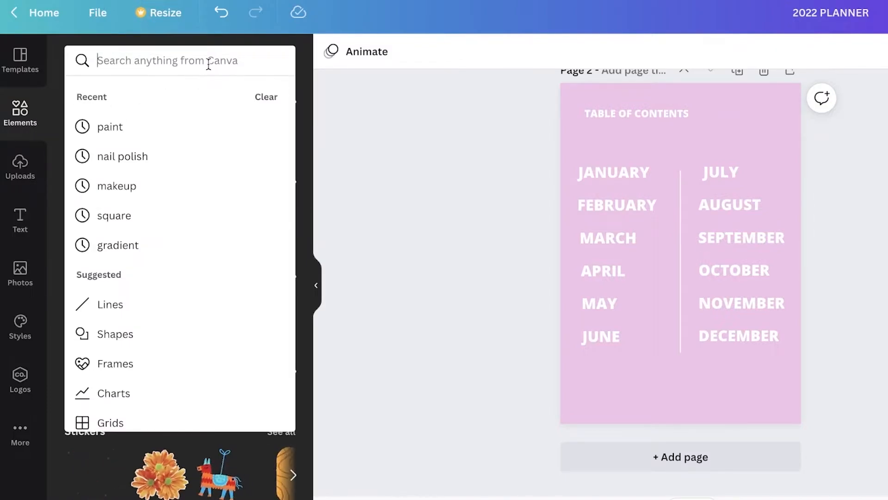
pyautogui.write('FLOWER')
pyautogui.press('Return')
pyautogui.click(173, 102)
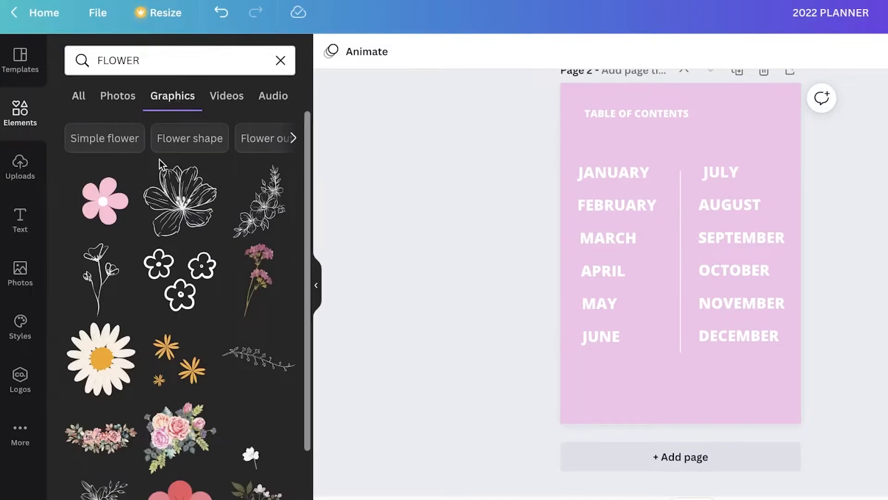
# Add the thin line ornament with floral ends and place it, slightly enlarged, directly beneath the TABLE OF CONTENTS heading
pyautogui.scroll(-2, 300, 241)
pyautogui.scroll(-10, 239, 262)
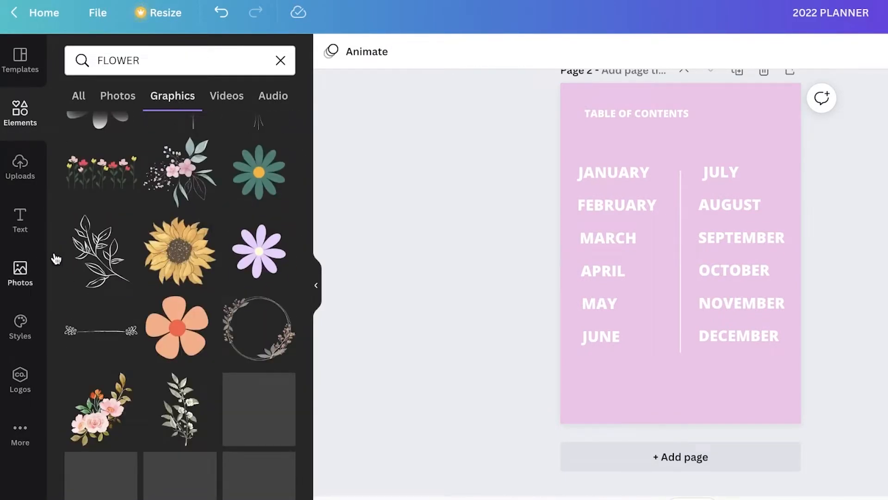
pyautogui.scroll(-1, 103, 279)
pyautogui.click(109, 317)
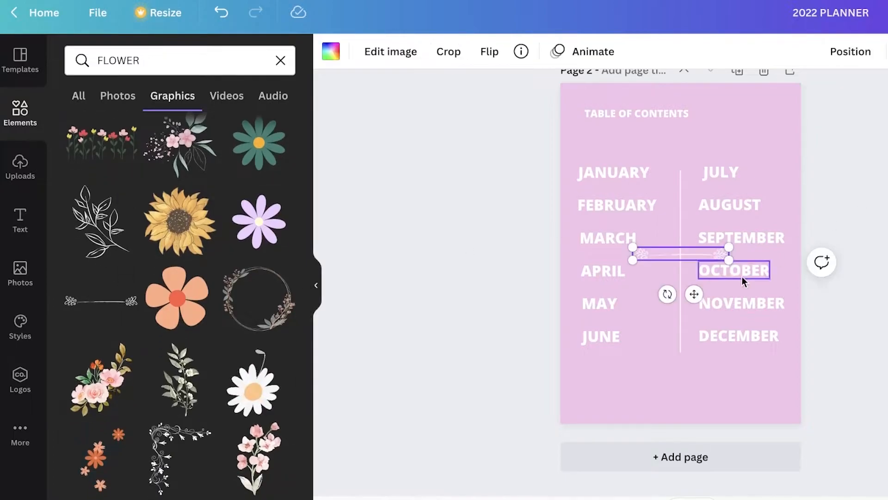
pyautogui.moveTo(701, 252); pyautogui.dragTo(655, 137)
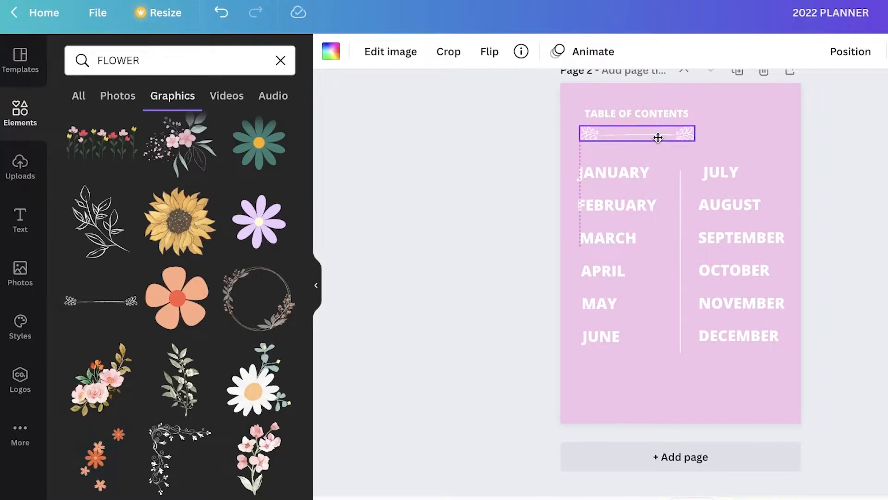
pyautogui.click(826, 406)
# Move the month columns with their divider further down the page, and the heading with its ornament slightly down
pyautogui.moveTo(772, 391); pyautogui.dragTo(601, 240)
pyautogui.click(778, 139)
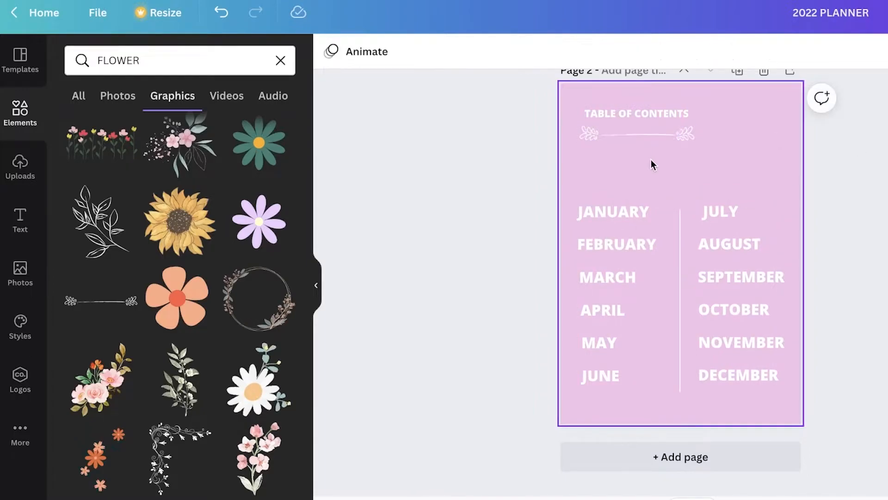
pyautogui.click(642, 117)
pyautogui.moveTo(641, 117); pyautogui.dragTo(640, 126)
pyautogui.press('Escape')
# Add the floral vine corner graphic, turn it around and fit it into the page's lower-right corner
pyautogui.scroll(-4, 236, 283)
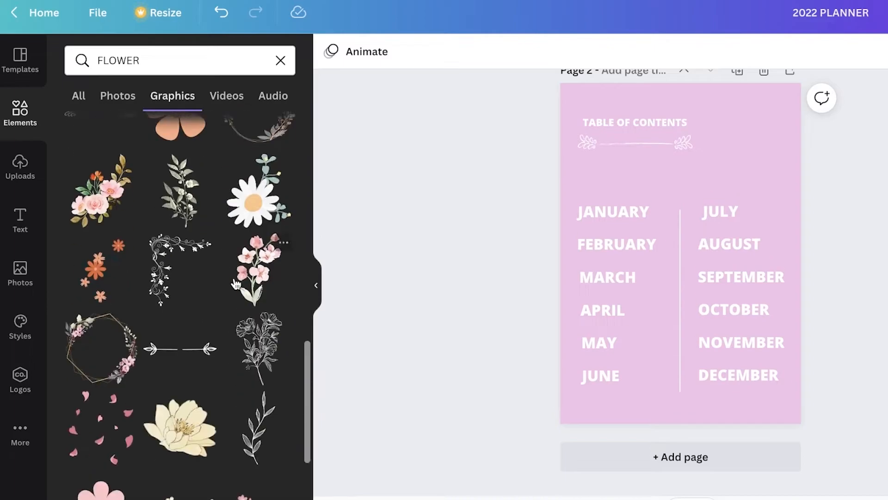
pyautogui.click(168, 289)
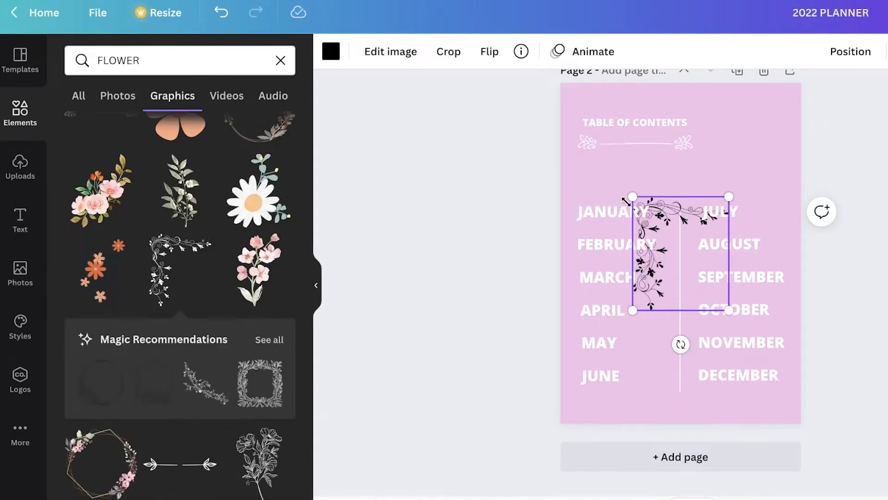
pyautogui.moveTo(642, 330); pyautogui.dragTo(683, 141)
pyautogui.moveTo(696, 280); pyautogui.dragTo(760, 396)
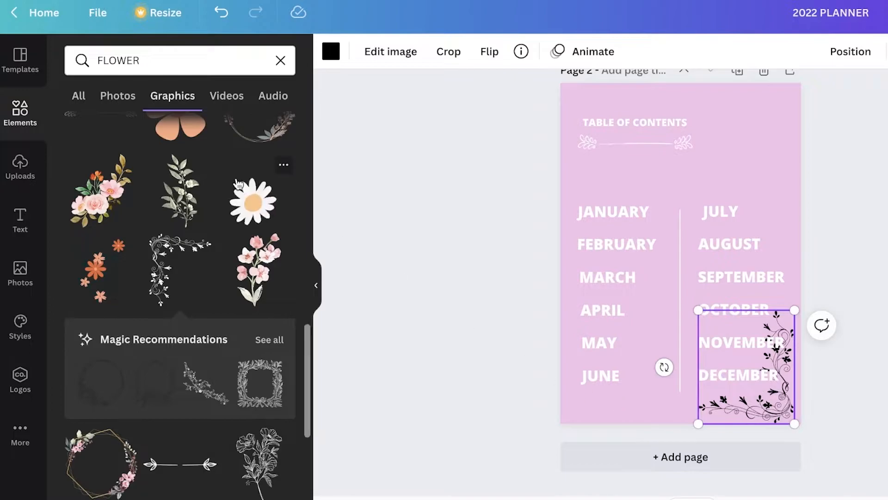
# Colour the floral corner graphic white
pyautogui.click(332, 54)
pyautogui.click(239, 130)
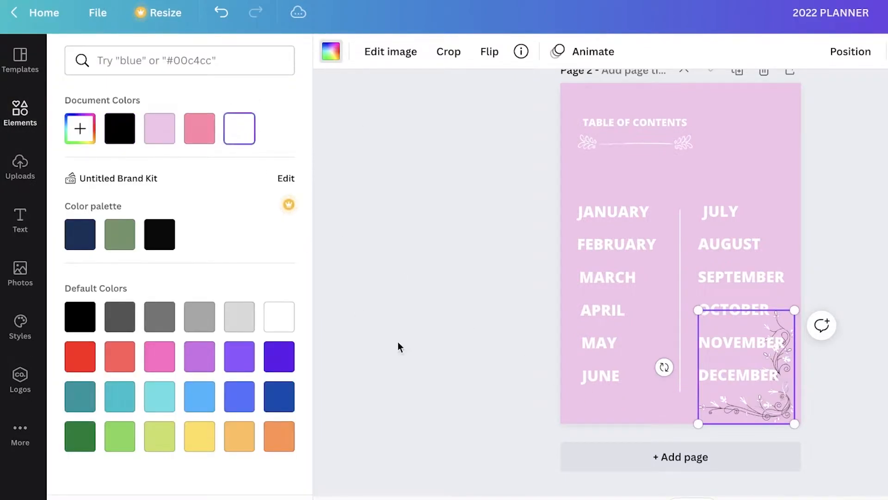
pyautogui.press('Escape')
pyautogui.click(339, 61)
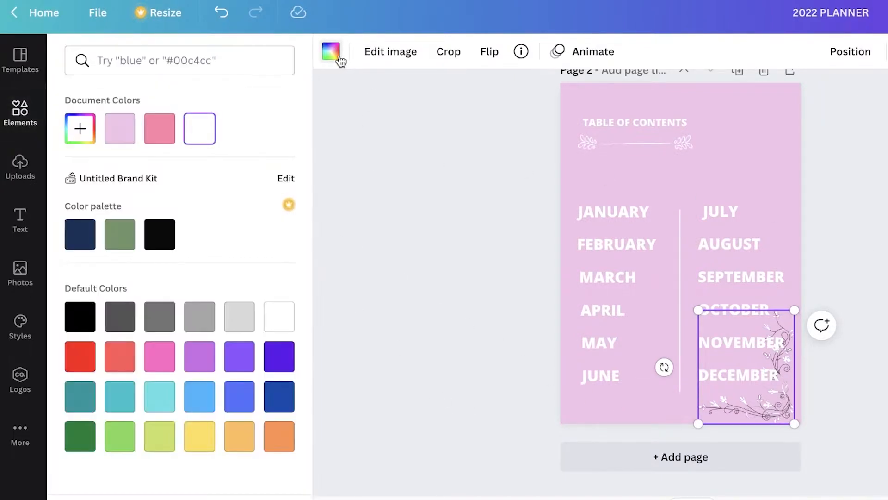
# Move the month columns, their divider and the corner graphic together slightly up the page
pyautogui.press('Escape')
pyautogui.moveTo(618, 416); pyautogui.dragTo(701, 242)
pyautogui.click(857, 255)
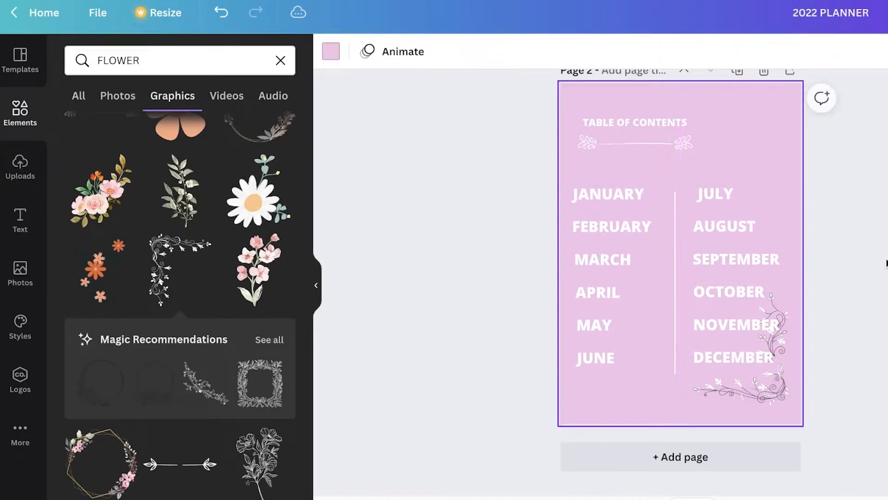
# Shift the floral corner graphic towards the lower-right page corner and shrink it clear of the month names
pyautogui.click(757, 397)
pyautogui.moveTo(757, 398); pyautogui.dragTo(763, 405)
pyautogui.click(872, 379)
pyautogui.moveTo(699, 309); pyautogui.dragTo(701, 398)
pyautogui.click(857, 398)
# Delete the floral corner graphic from the contents page
pyautogui.click(780, 415)
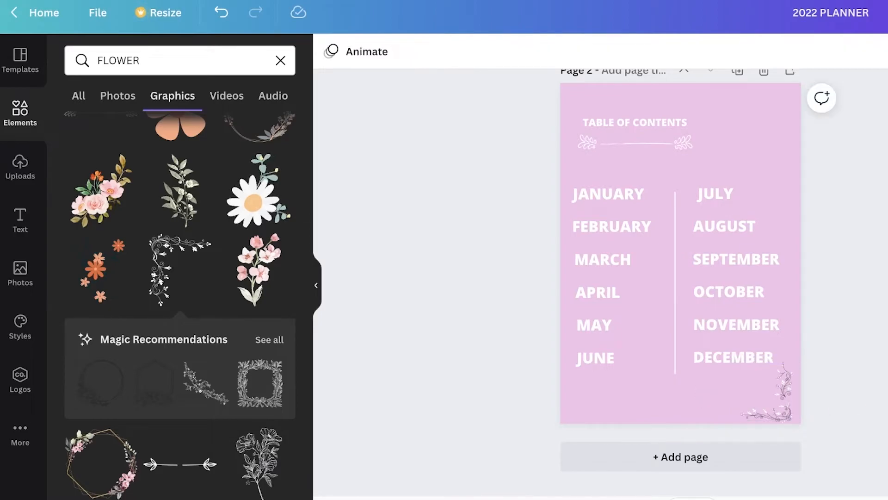
pyautogui.click(788, 413)
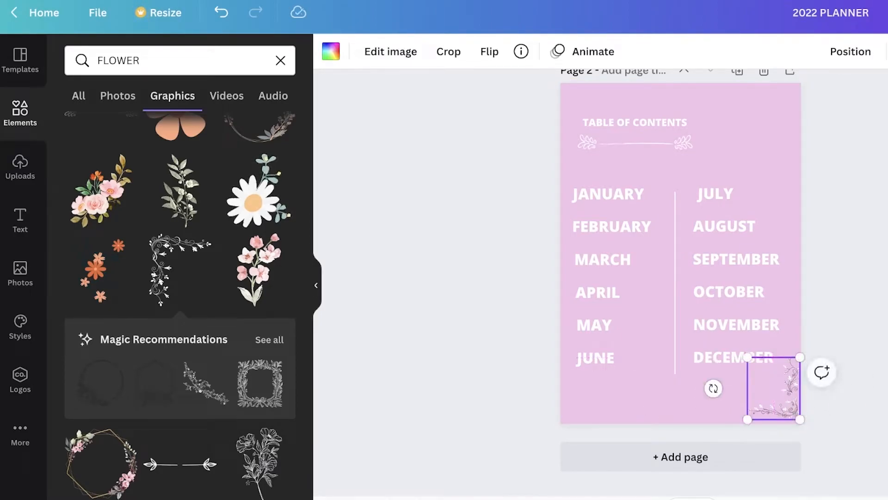
pyautogui.press('Delete')
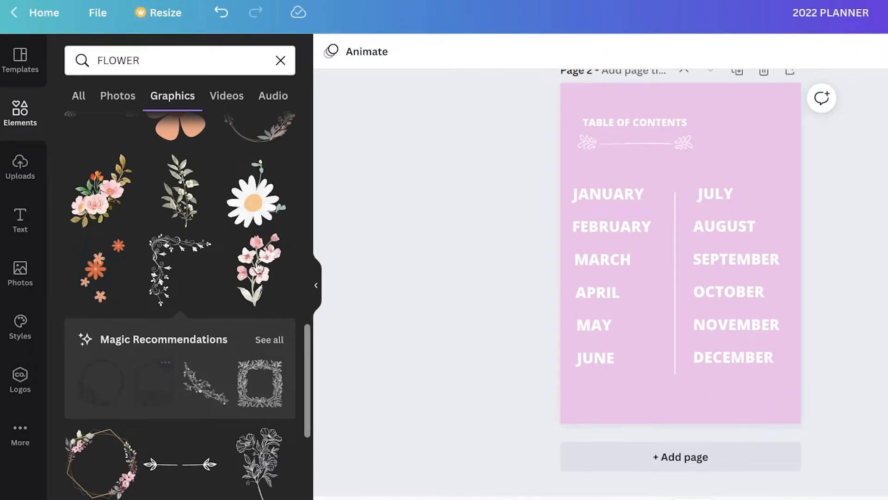
# Add the tulip line drawing, enlarge it to most of the page height and centre it over the month columns
pyautogui.scroll(-5, 262, 272)
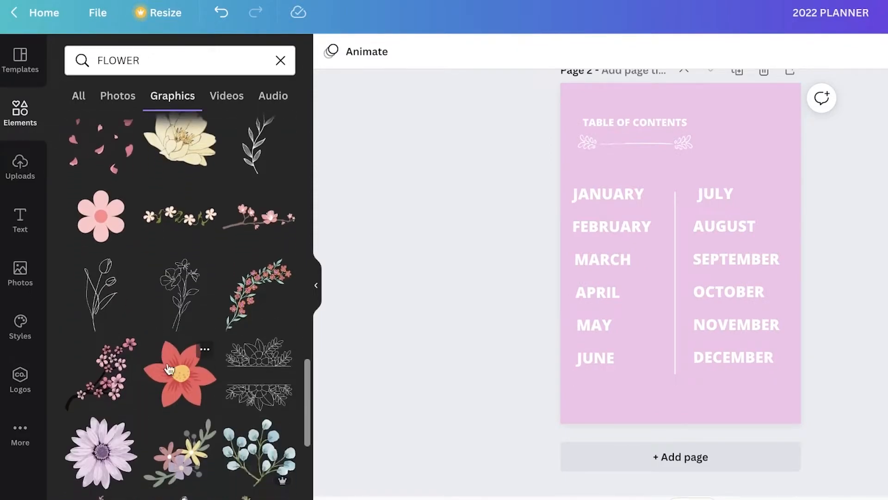
pyautogui.click(113, 294)
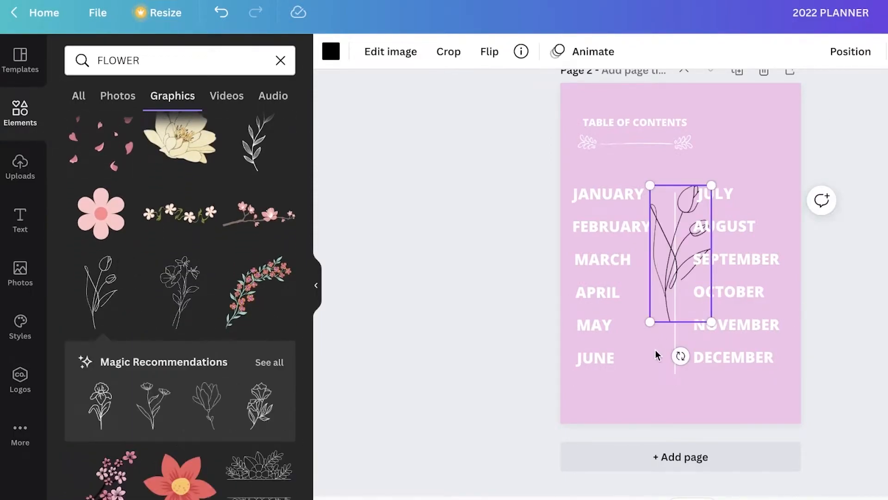
pyautogui.moveTo(713, 319); pyautogui.dragTo(768, 447)
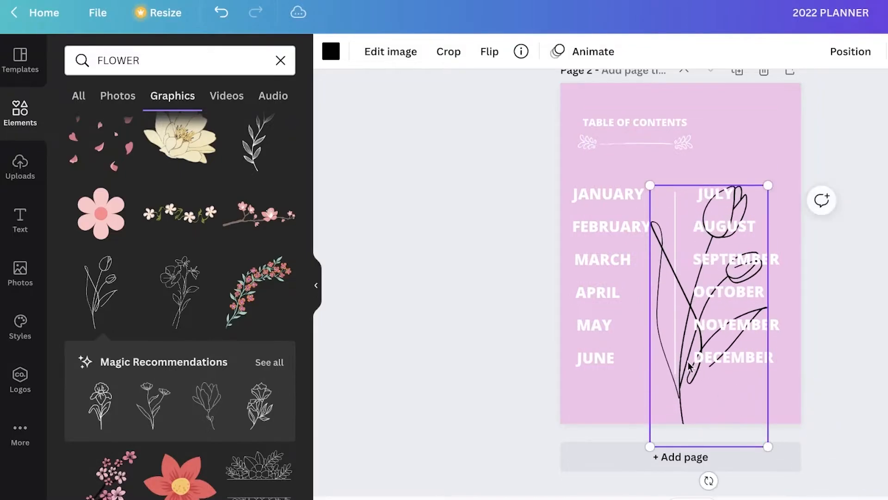
pyautogui.moveTo(680, 408); pyautogui.dragTo(652, 364)
# Try white on the tulip drawing and settle on the darker pink document colour
pyautogui.click(331, 51)
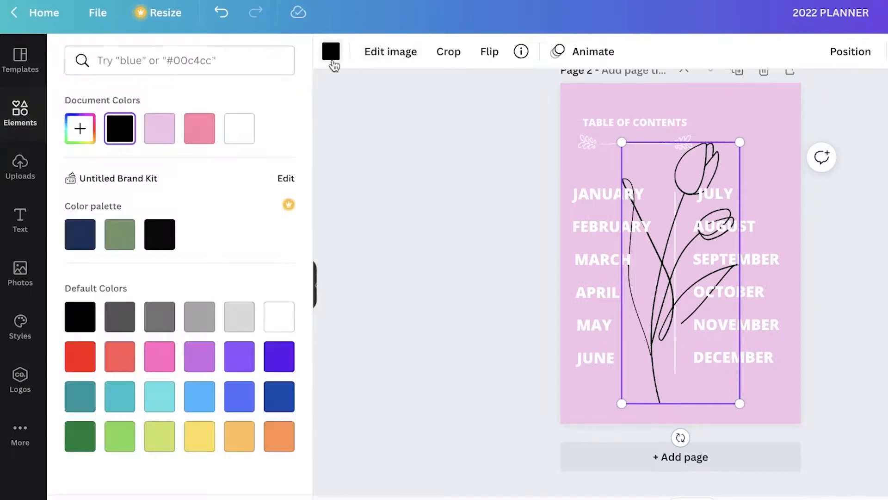
pyautogui.click(200, 137)
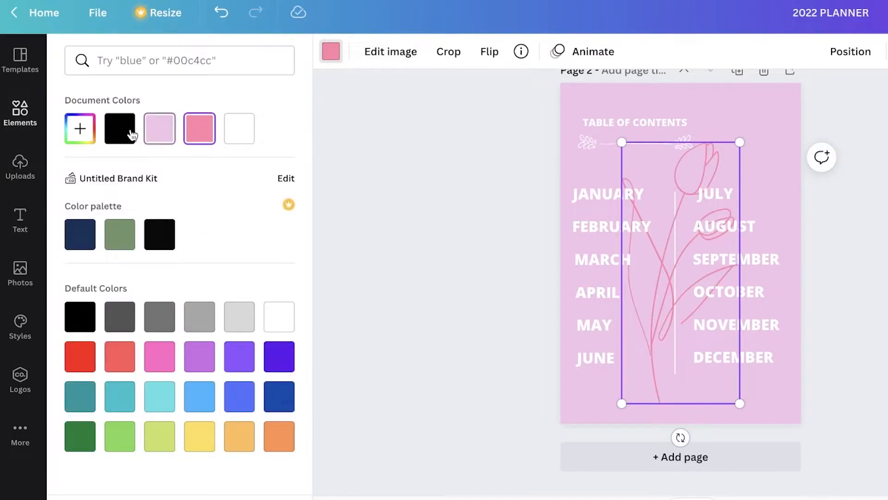
pyautogui.click(244, 137)
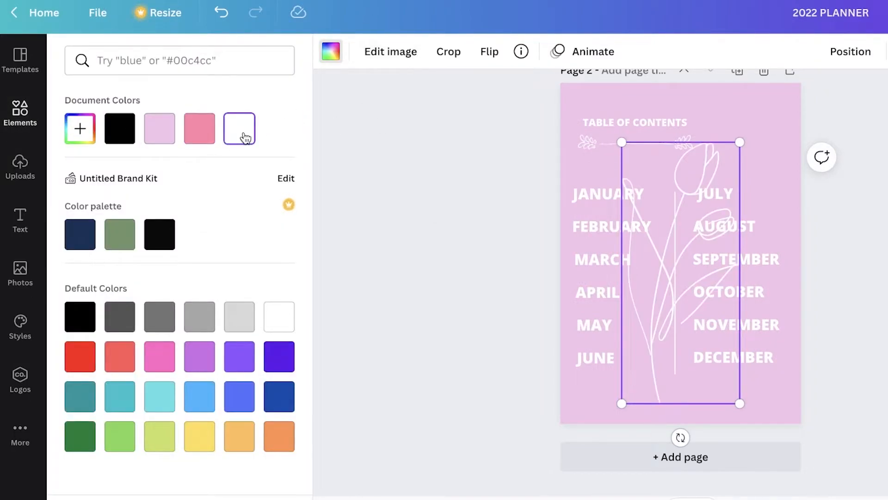
pyautogui.click(211, 137)
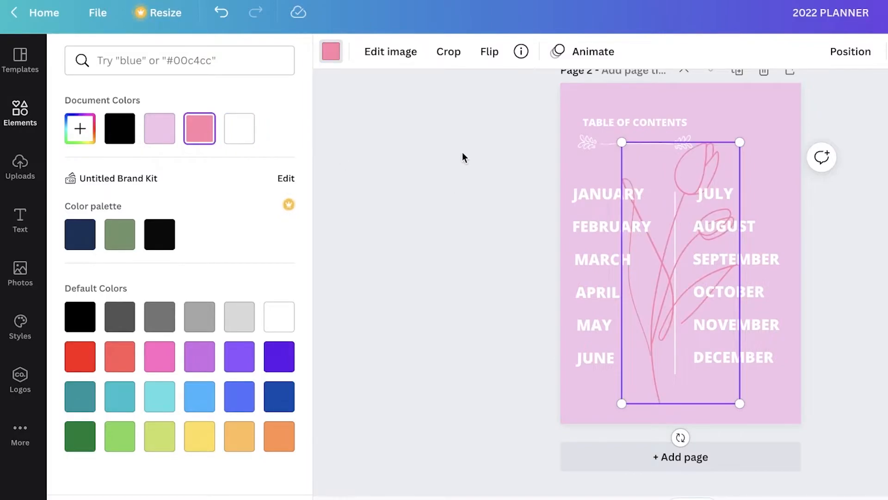
# Lock the tulip drawing in place on the contents page
pyautogui.hotkey('alt', 'shift', 'l')
pyautogui.click(845, 222)
pyautogui.click(651, 180)
pyautogui.click(615, 248)
# Unlock the tulip drawing and delete it from the page
pyautogui.click(650, 258)
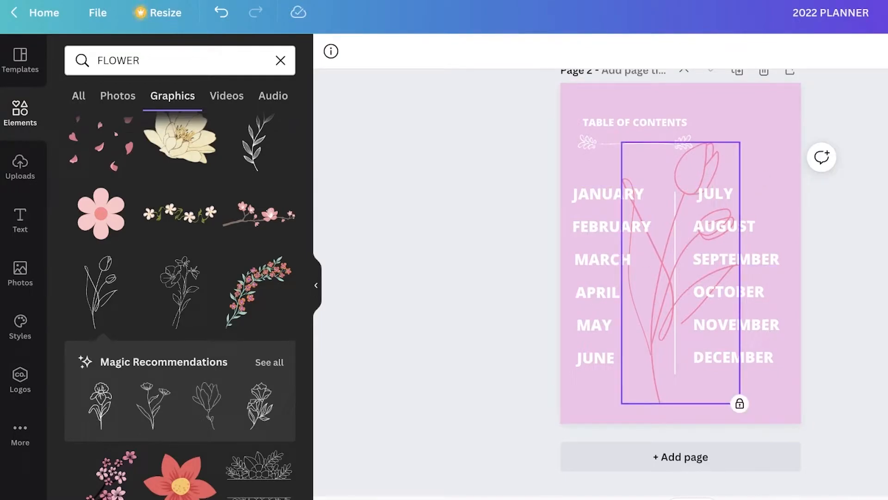
pyautogui.hotkey('alt', 'shift', 'l')
pyautogui.press('Delete')
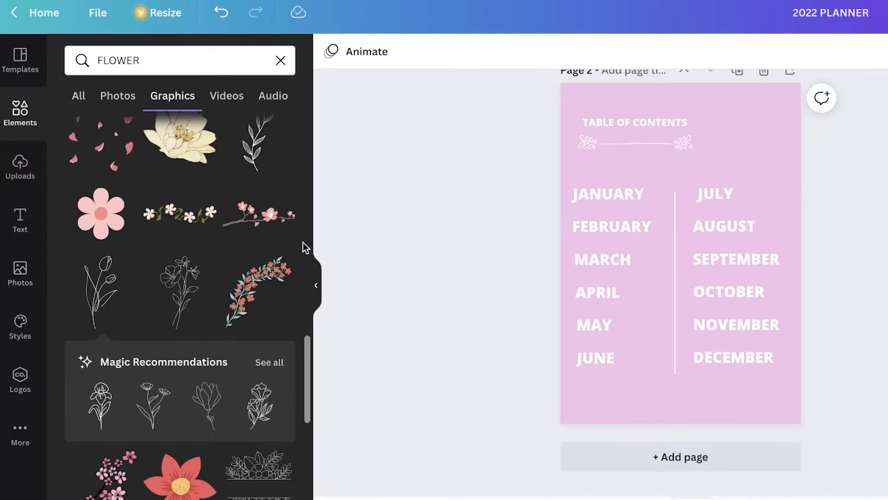
# Add the white open-blossom line drawing to the contents page, shrink it and place it in the page's upper right corner
pyautogui.scroll(-4, 237, 191)
pyautogui.scroll(20, 243, 278)
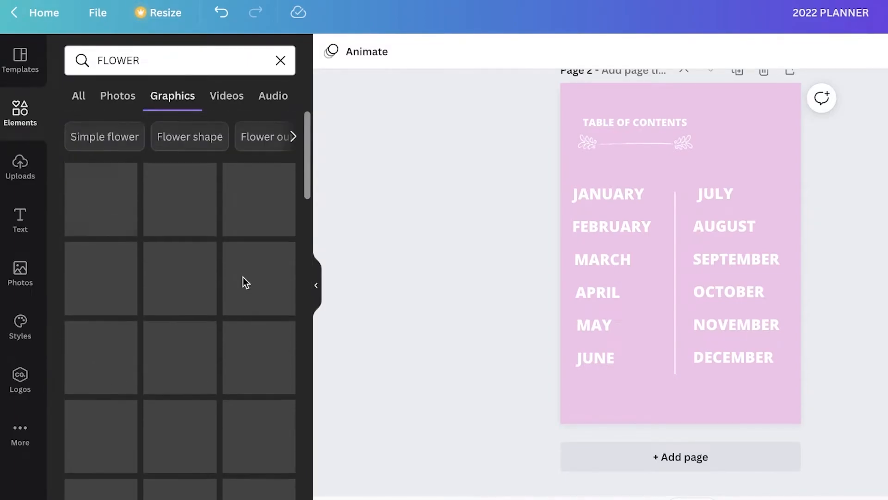
pyautogui.scroll(-5, 236, 266)
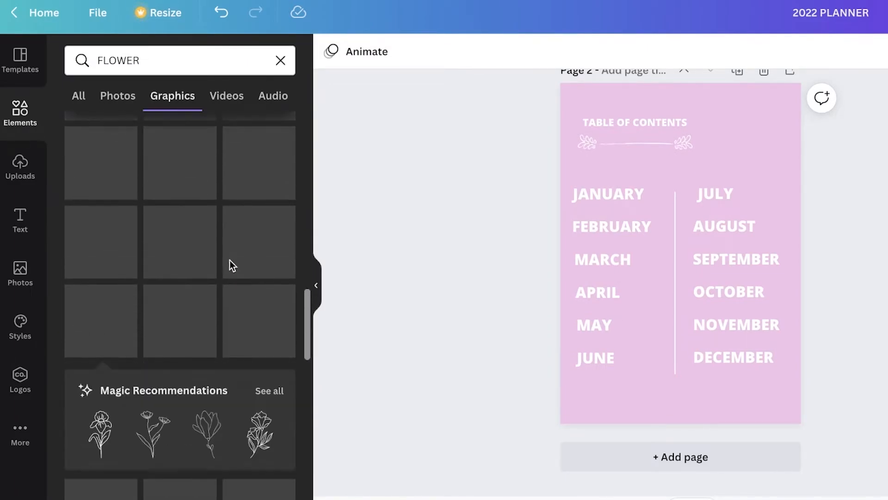
pyautogui.scroll(-8, 207, 260)
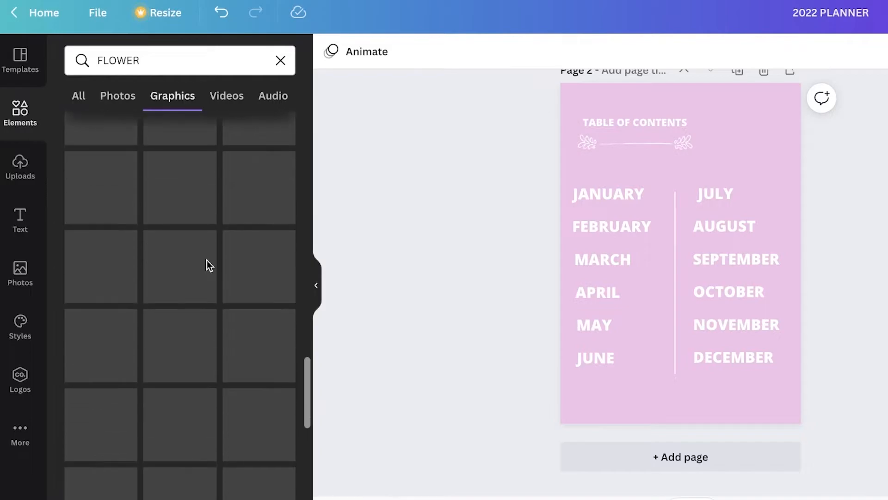
pyautogui.click(180, 200)
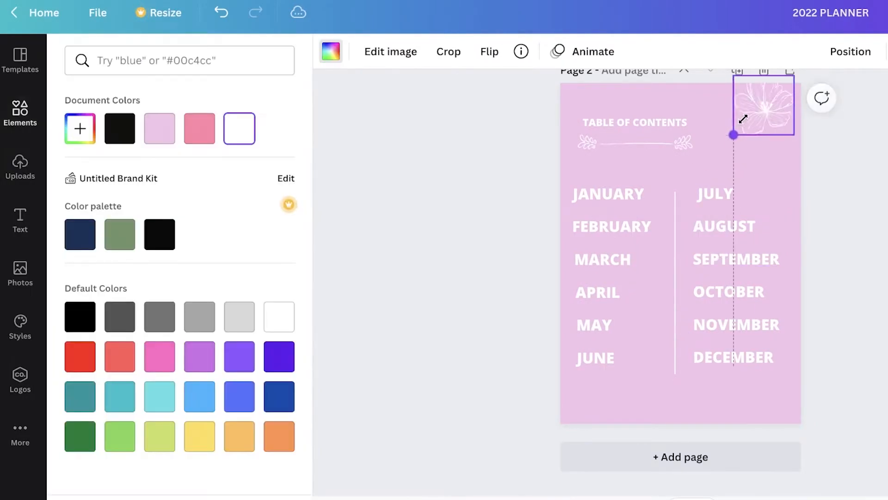
pyautogui.moveTo(743, 119); pyautogui.dragTo(777, 114)
pyautogui.click(883, 253)
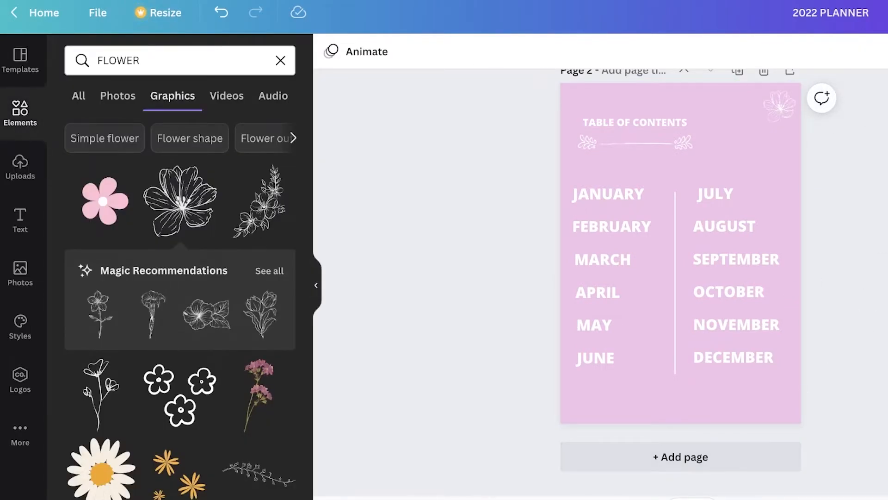
# Add a third page to the planner and insert a heading on it reading JANUARY
pyautogui.click(735, 451)
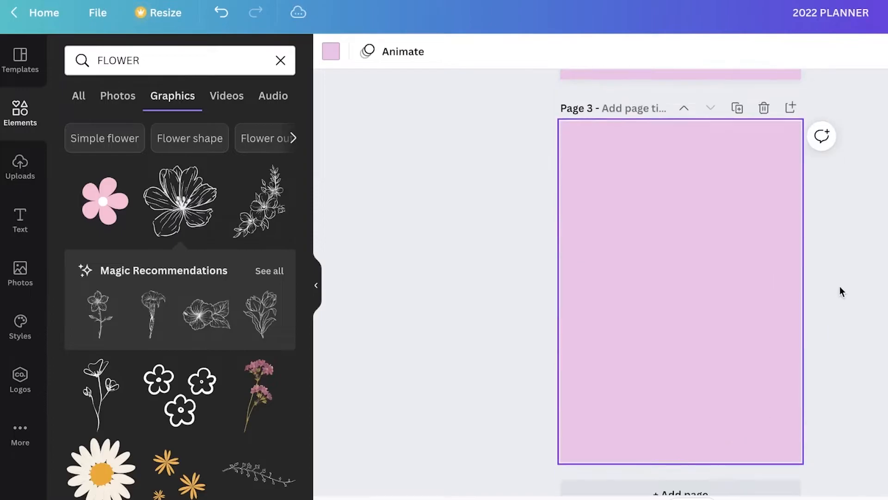
pyautogui.scroll(8, 688, 206)
pyautogui.scroll(-8, 623, 186)
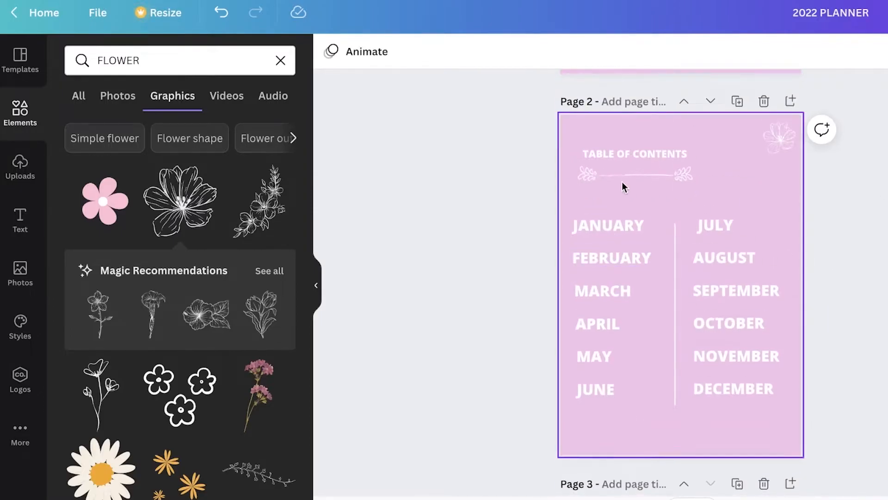
pyautogui.click(627, 248)
pyautogui.click(37, 120)
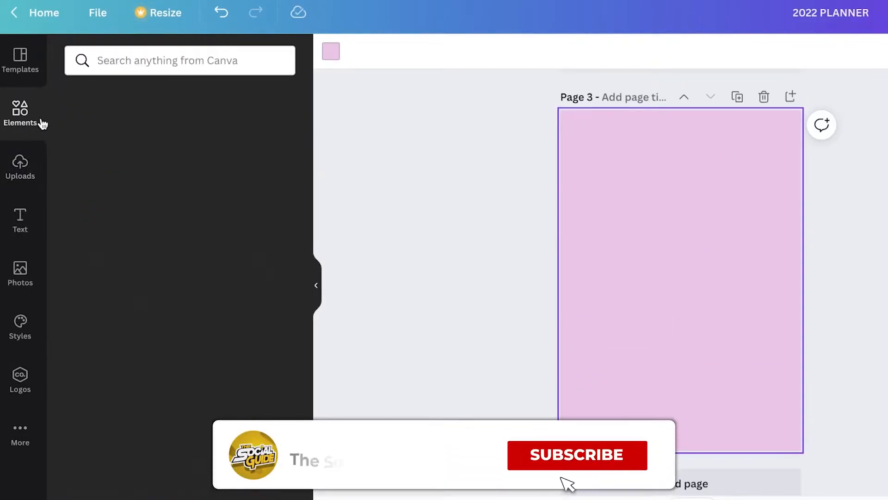
pyautogui.click(20, 219)
pyautogui.click(165, 138)
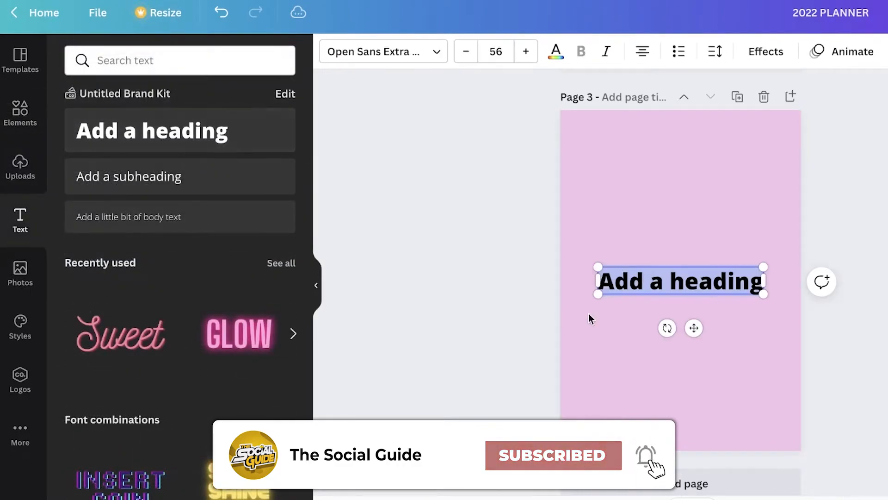
pyautogui.write('JANUARY')
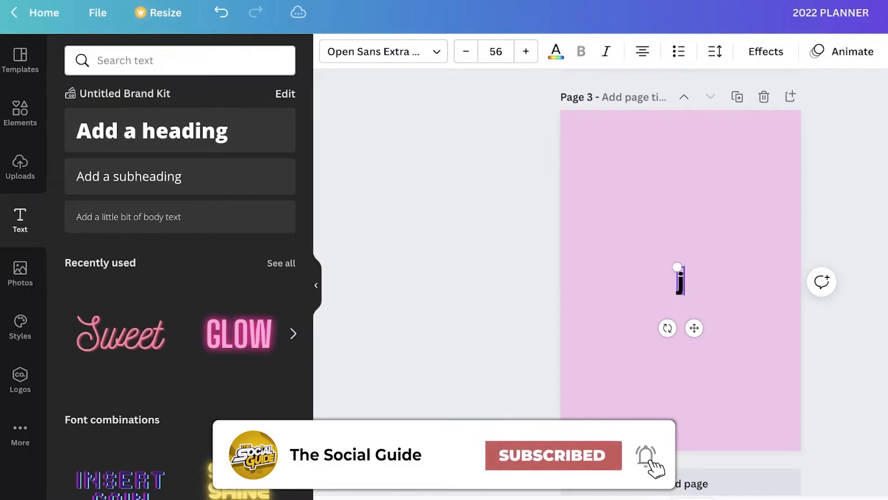
# Colour the JANUARY heading white and move it slightly above the middle of page 3, keeping it horizontally centred
pyautogui.click(556, 50)
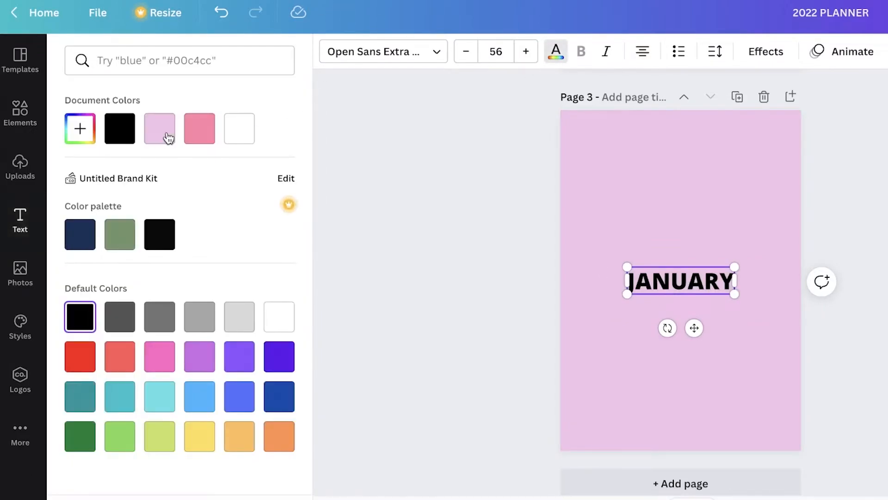
pyautogui.click(237, 131)
pyautogui.click(739, 263)
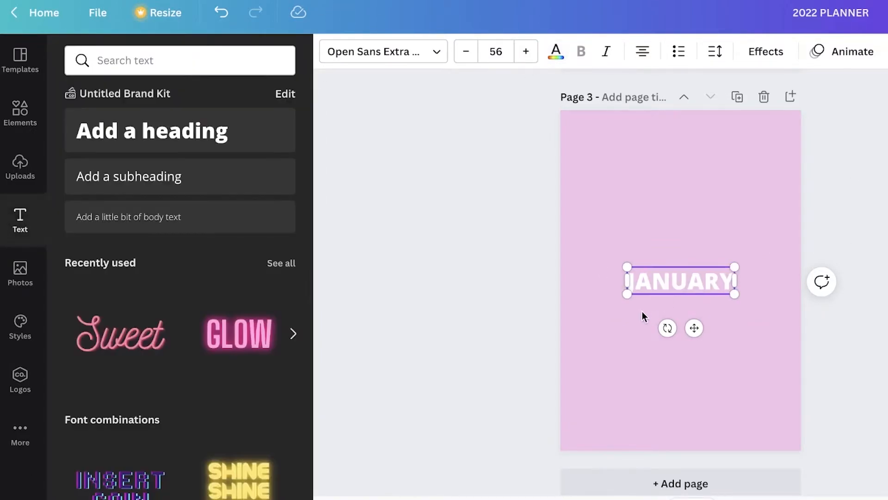
pyautogui.moveTo(692, 315); pyautogui.dragTo(694, 317)
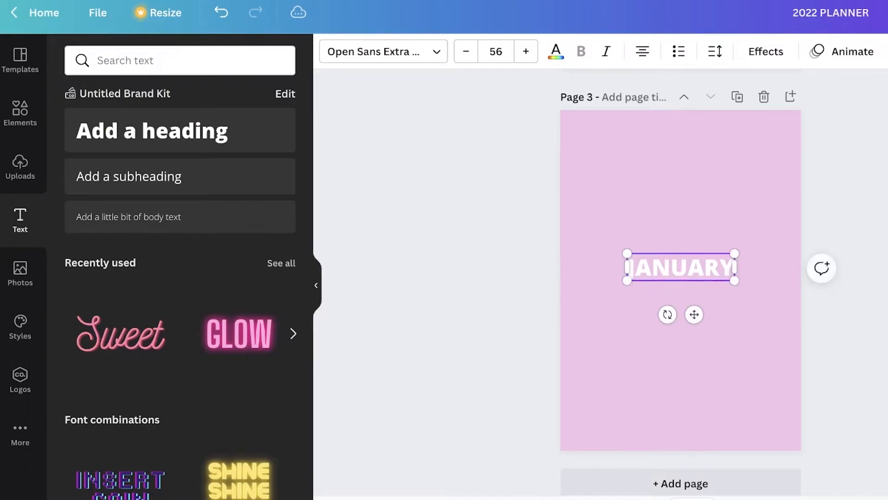
pyautogui.press('Escape')
# Link the JANUARY entry on the table of contents page to page 3 of the document
pyautogui.scroll(8, 680, 277)
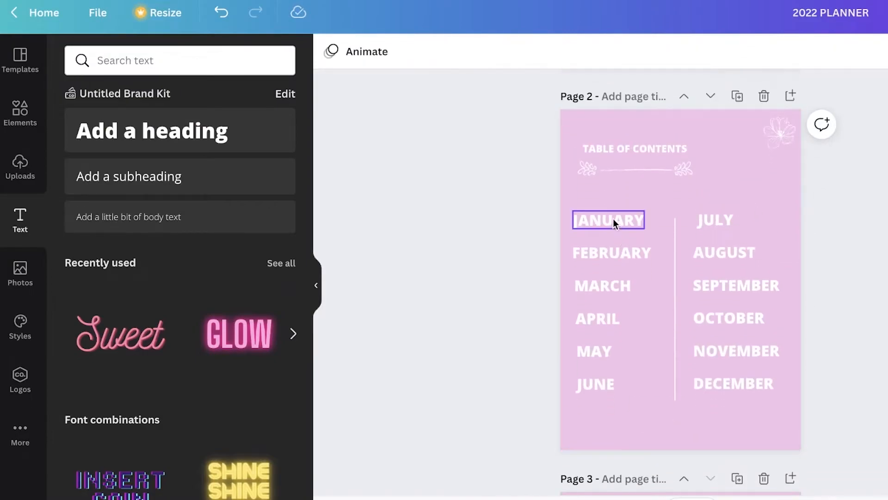
pyautogui.click(615, 219)
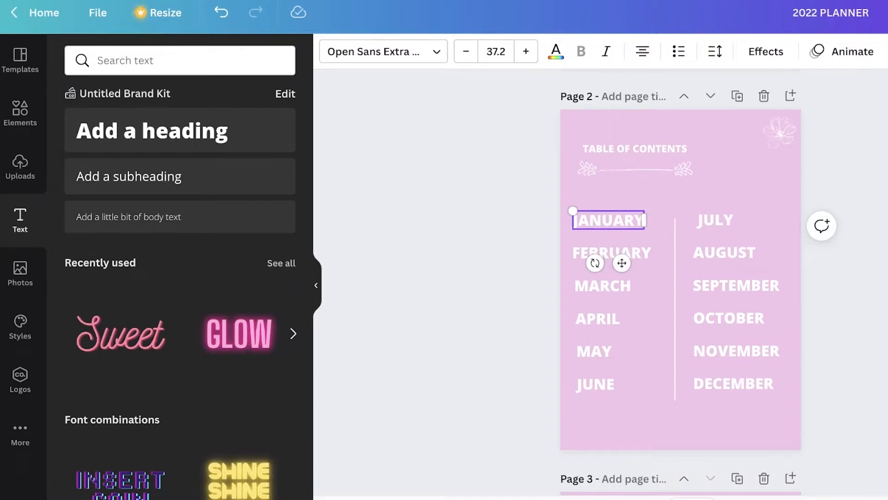
pyautogui.click(886, 51)
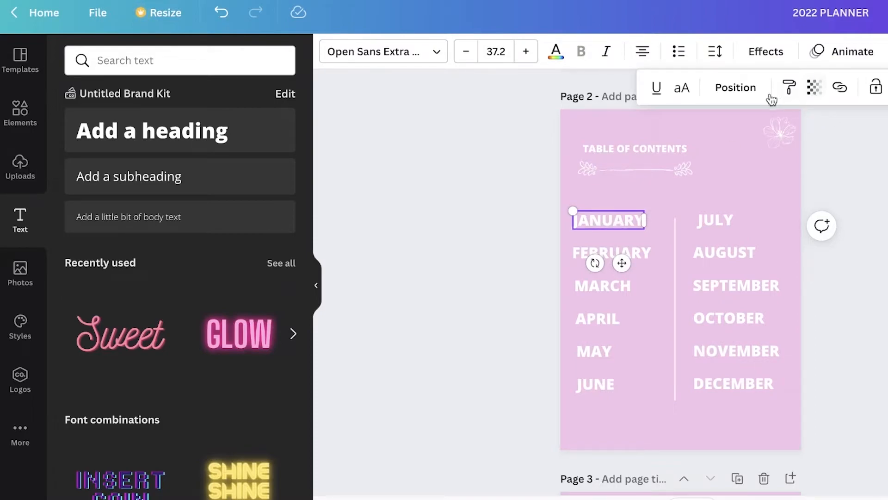
pyautogui.click(842, 87)
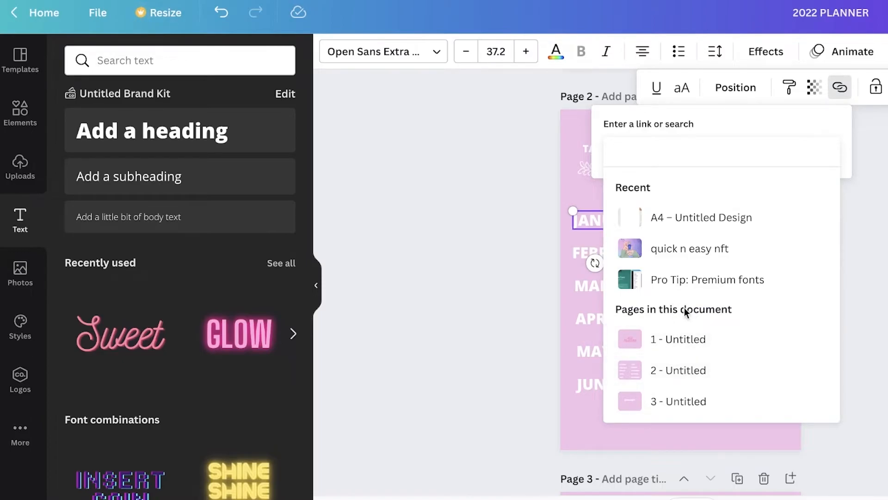
pyautogui.click(662, 402)
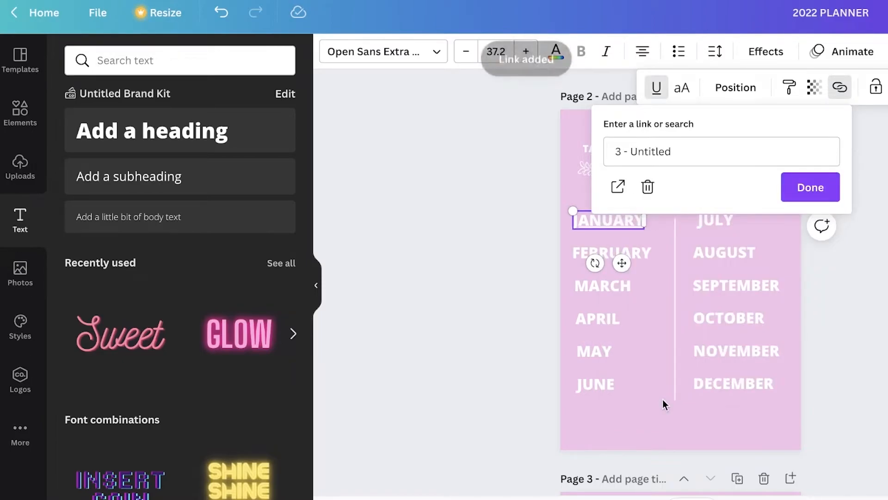
pyautogui.click(795, 183)
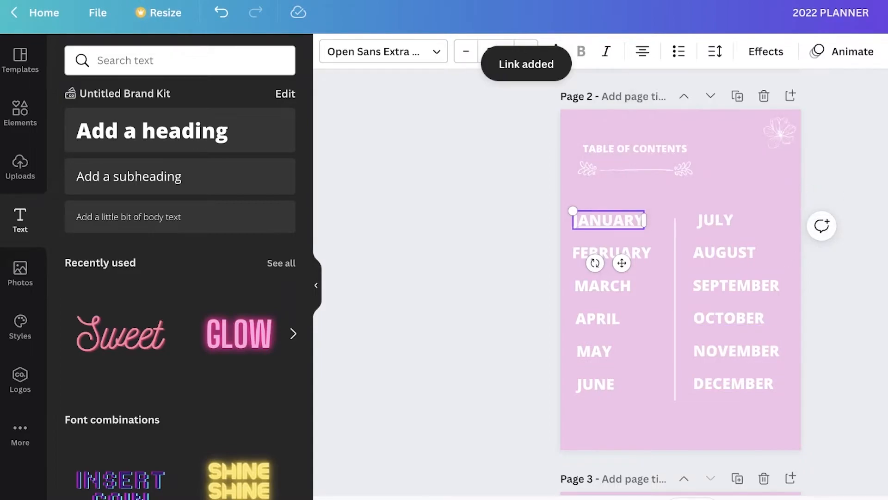
pyautogui.click(588, 207)
pyautogui.click(603, 221)
pyautogui.press('Escape')
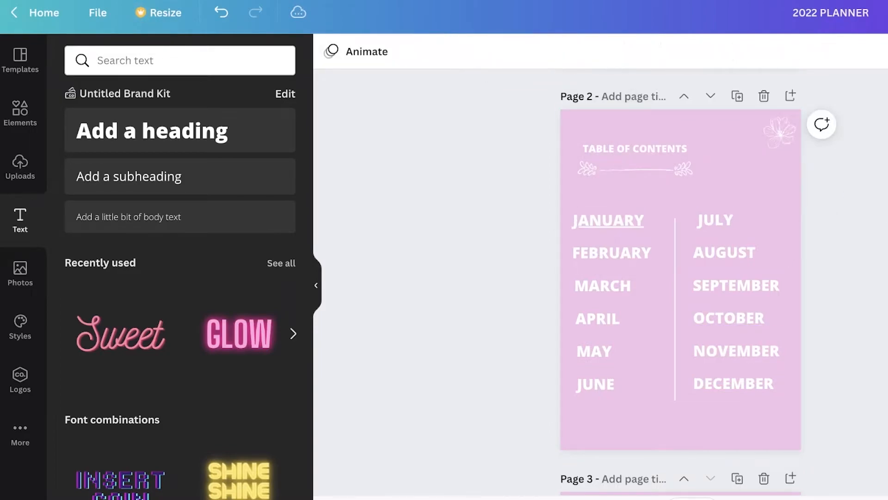
# Present the planner in Standard mode from the cover and test the JANUARY link on the contents page
pyautogui.scroll(-9, 821, 186)
pyautogui.scroll(8, 823, 272)
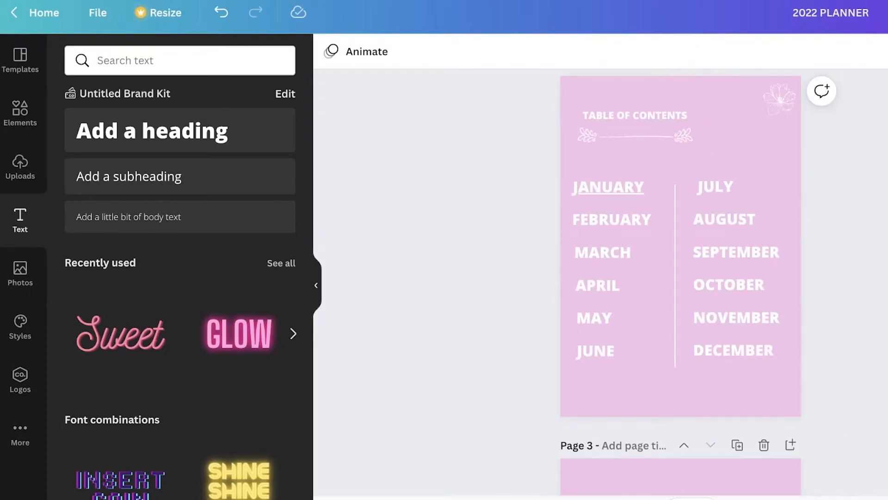
pyautogui.click(886, 497)
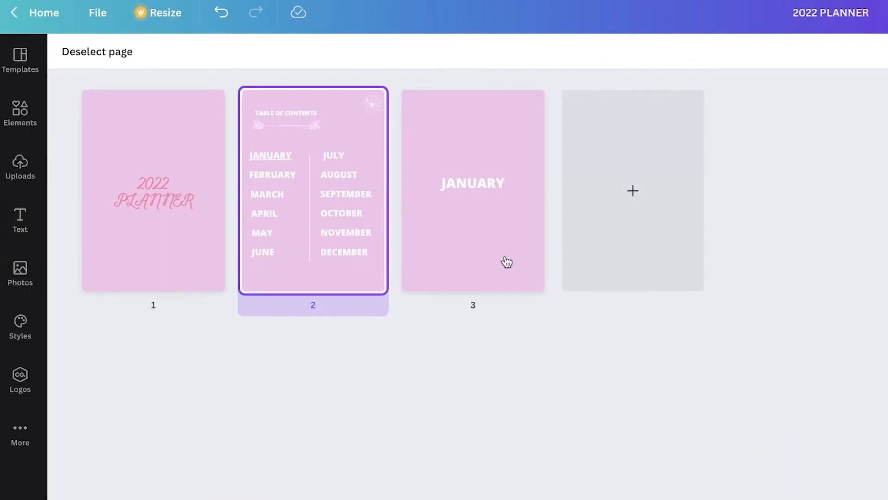
pyautogui.doubleClick(130, 187)
pyautogui.click(887, 13)
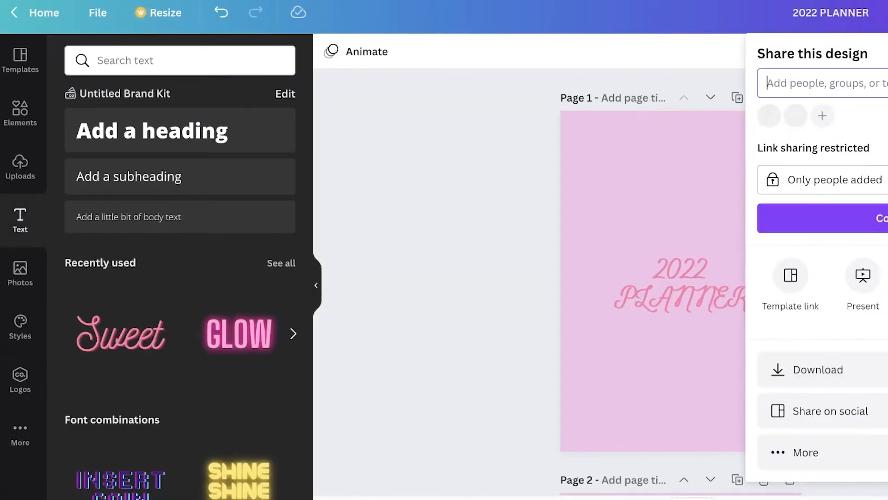
pyautogui.click(683, 277)
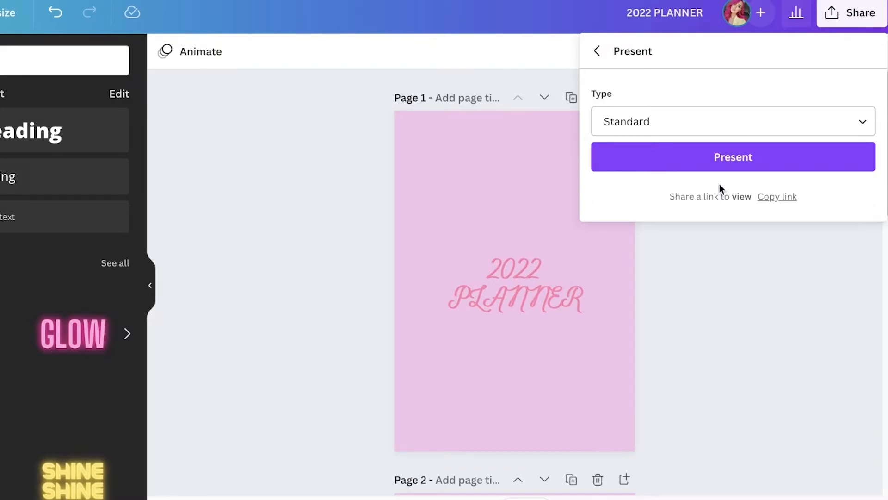
pyautogui.click(719, 160)
pyautogui.click(604, 229)
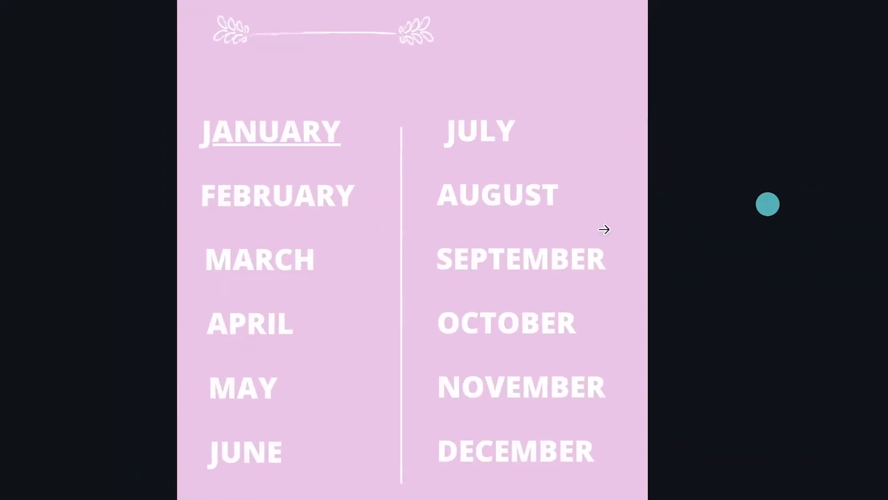
pyautogui.click(278, 134)
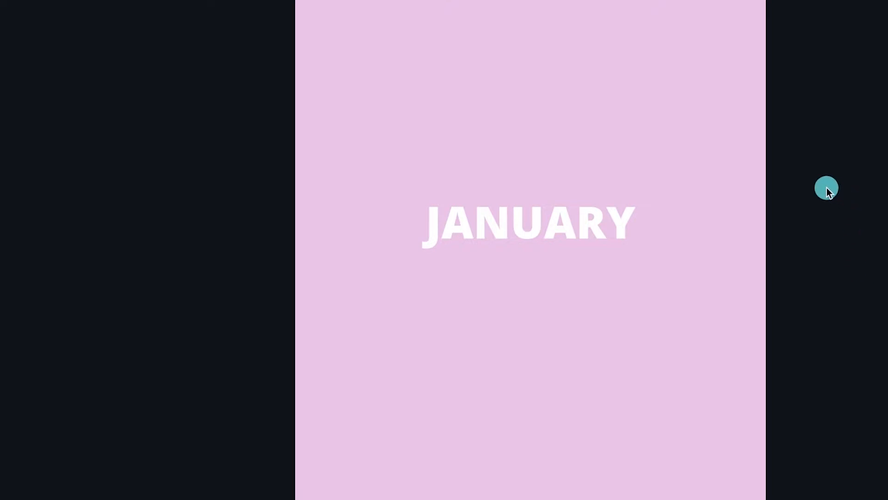
pyautogui.press('Escape')
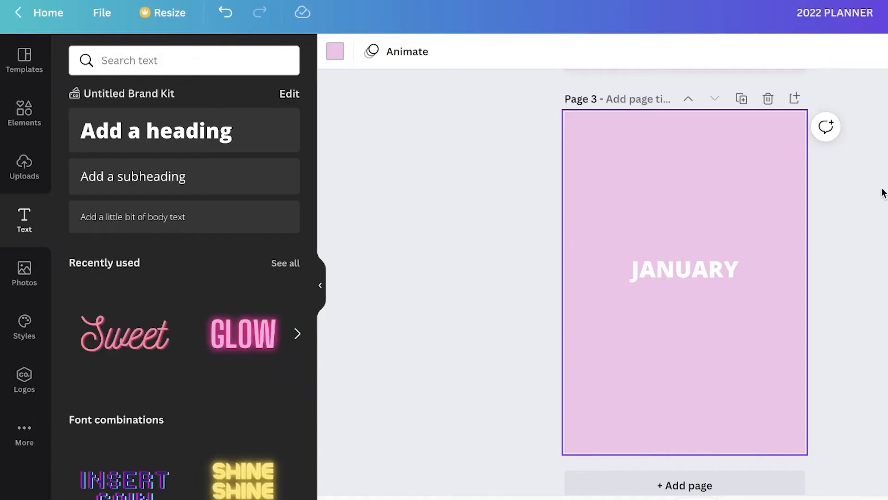
# Add a fourth page after the January page and set its background colour to white
pyautogui.scroll(-1, 881, 201)
pyautogui.click(663, 468)
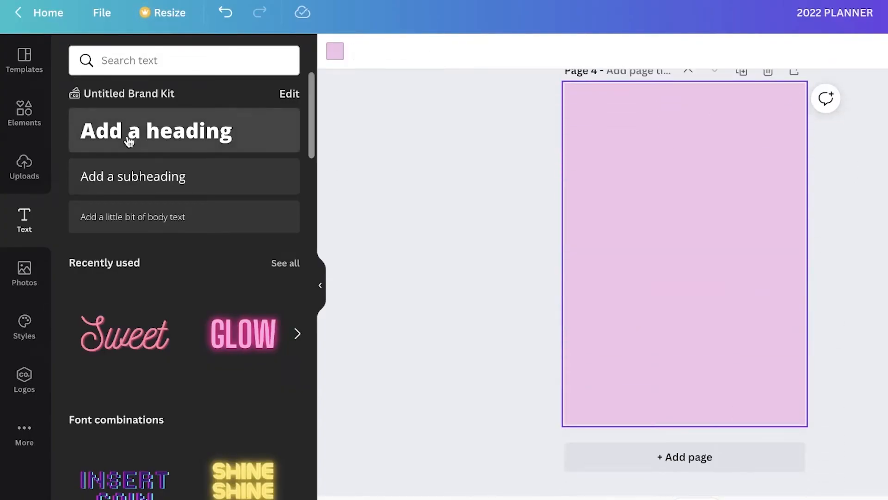
pyautogui.click(335, 50)
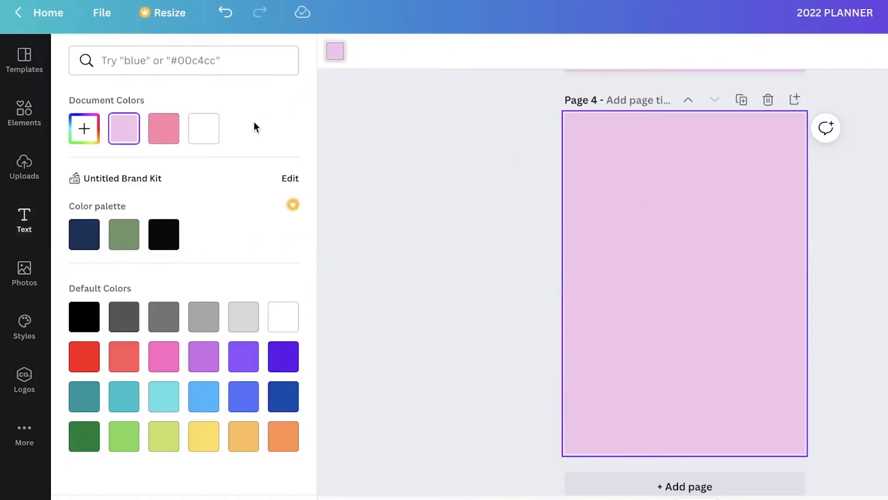
pyautogui.click(200, 135)
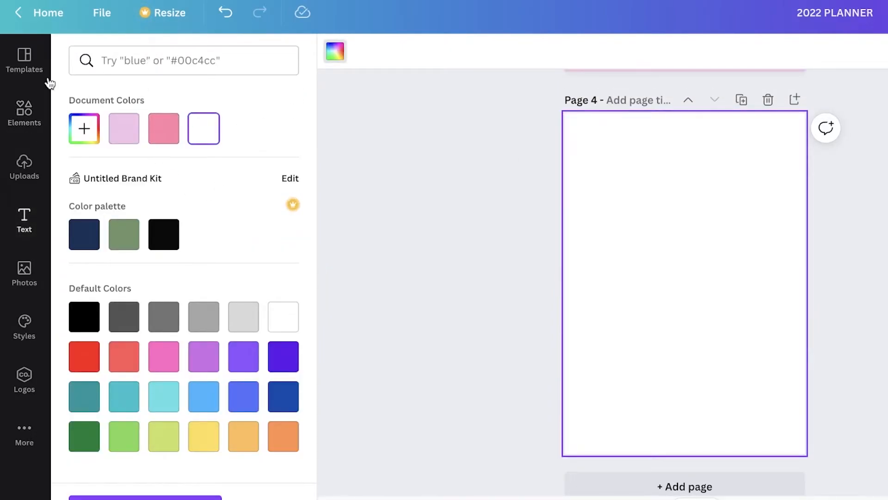
# Add a square shape to page 4 and stretch it past both side edges so it covers the lower half
pyautogui.click(29, 127)
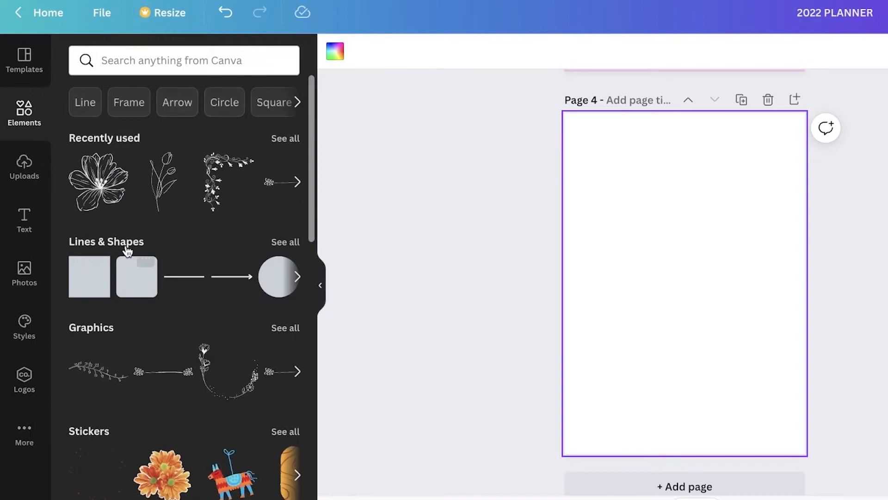
pyautogui.click(110, 240)
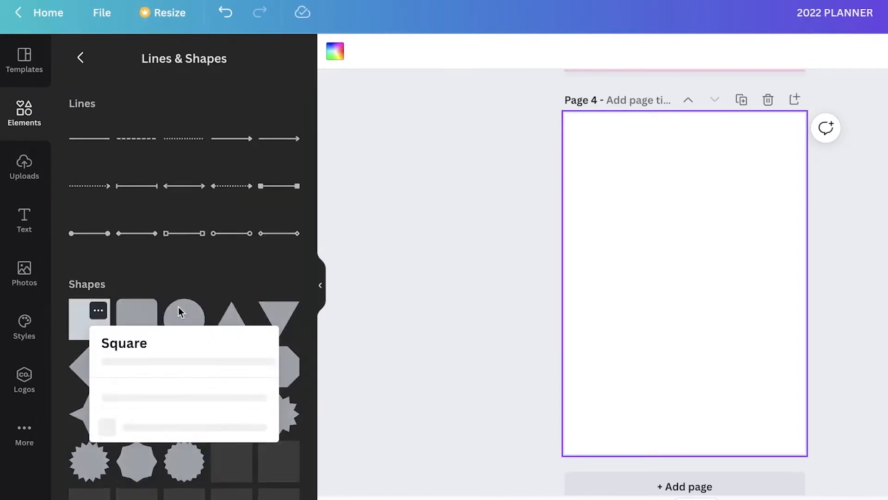
pyautogui.click(82, 332)
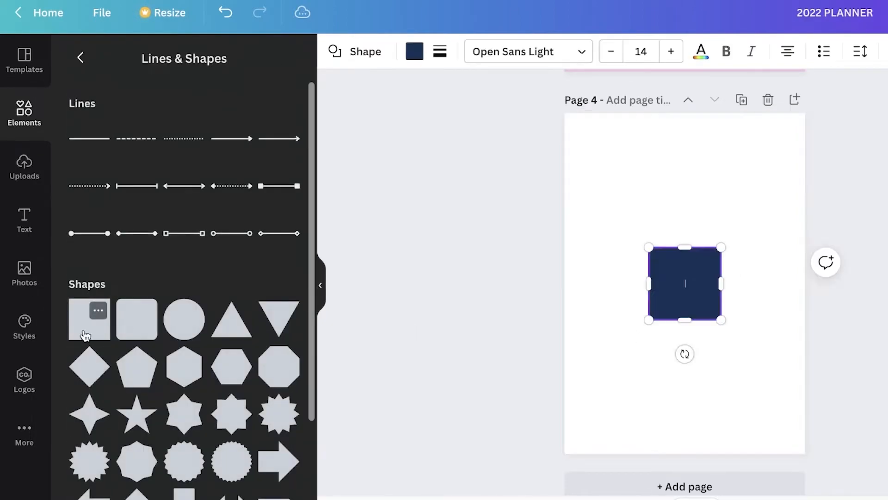
pyautogui.moveTo(719, 286); pyautogui.dragTo(884, 284)
pyautogui.click(844, 161)
pyautogui.click(677, 305)
pyautogui.moveTo(650, 283); pyautogui.dragTo(519, 283)
pyautogui.moveTo(702, 248); pyautogui.dragTo(681, 146)
pyautogui.moveTo(687, 222); pyautogui.dragTo(684, 363)
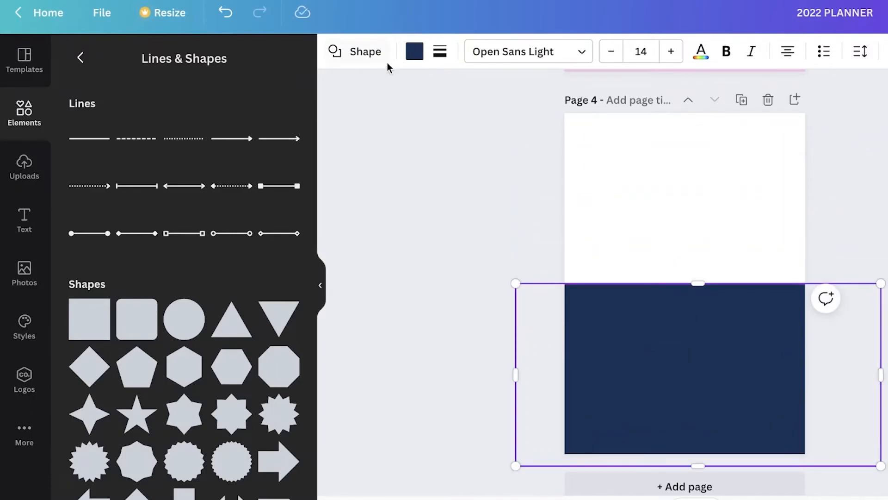
# Recolour the rectangle on page 4 with the light pink document colour
pyautogui.click(414, 51)
pyautogui.click(203, 129)
pyautogui.press('Escape')
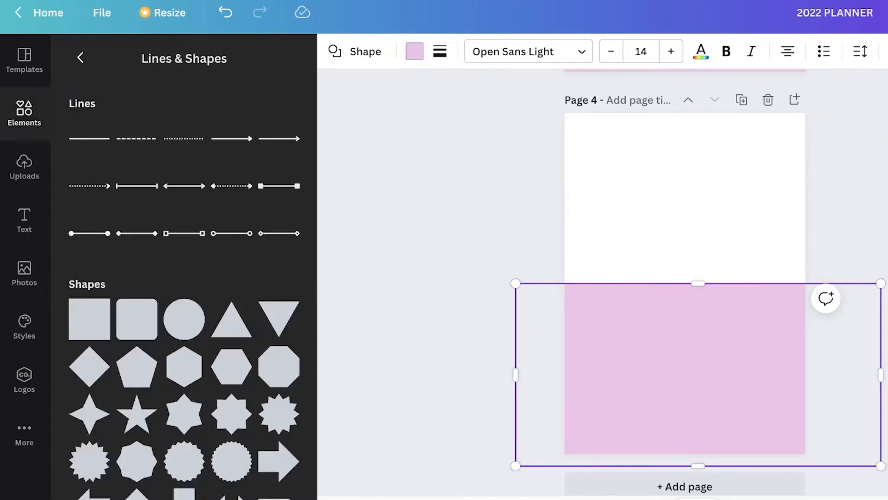
# Move the pink rectangle up to the middle of page 4 and size it to just overhang both side edges
pyautogui.press('Escape')
pyautogui.moveTo(698, 396); pyautogui.dragTo(679, 302)
pyautogui.click(886, 255)
pyautogui.click(801, 266)
pyautogui.click(499, 282)
# Add the heading GOALS FOR JANUARY to page 4, shrink it to one line and place it above the pink rectangle
pyautogui.click(11, 215)
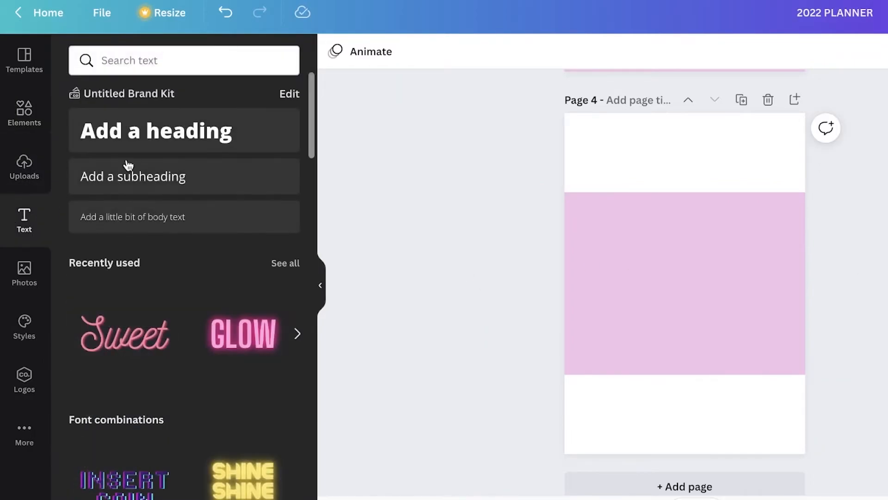
pyautogui.click(187, 147)
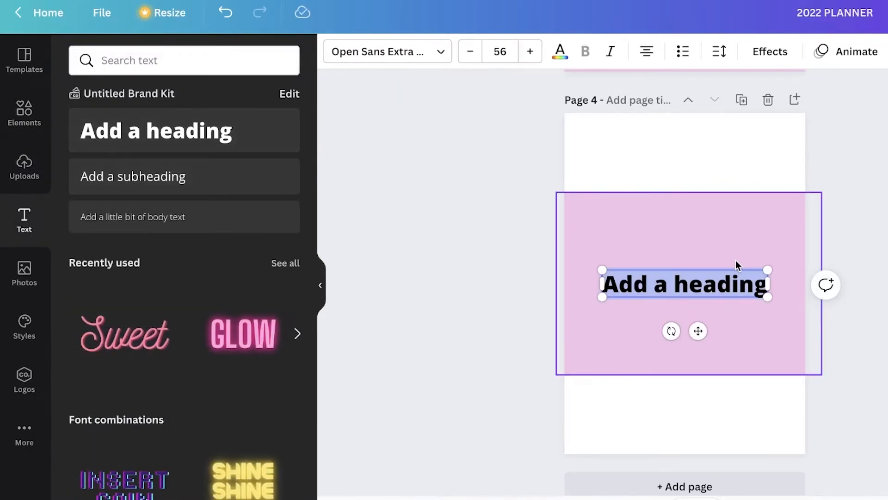
pyautogui.write('GOALS FOR JANUARY')
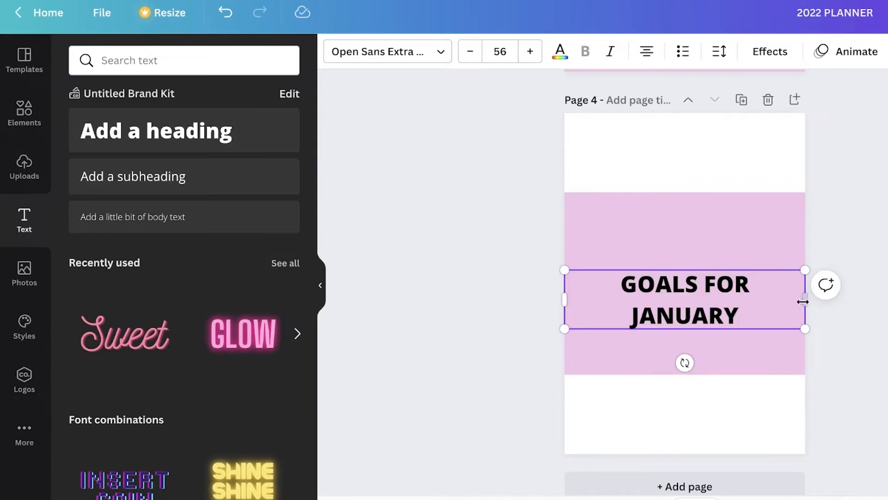
pyautogui.moveTo(804, 301); pyautogui.dragTo(715, 143)
# Recolour the heading with the light pink document colour and move the pink rectangle up closer beneath it
pyautogui.click(560, 54)
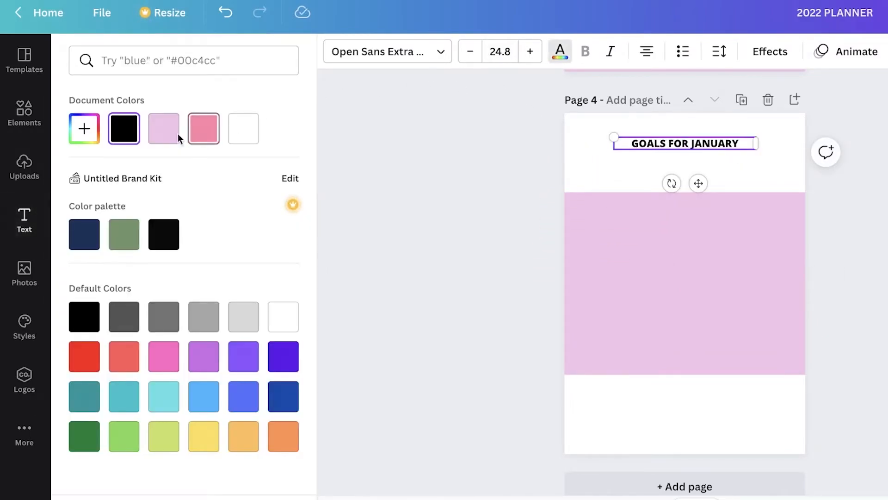
pyautogui.click(162, 127)
pyautogui.moveTo(704, 280); pyautogui.dragTo(653, 257)
pyautogui.click(387, 314)
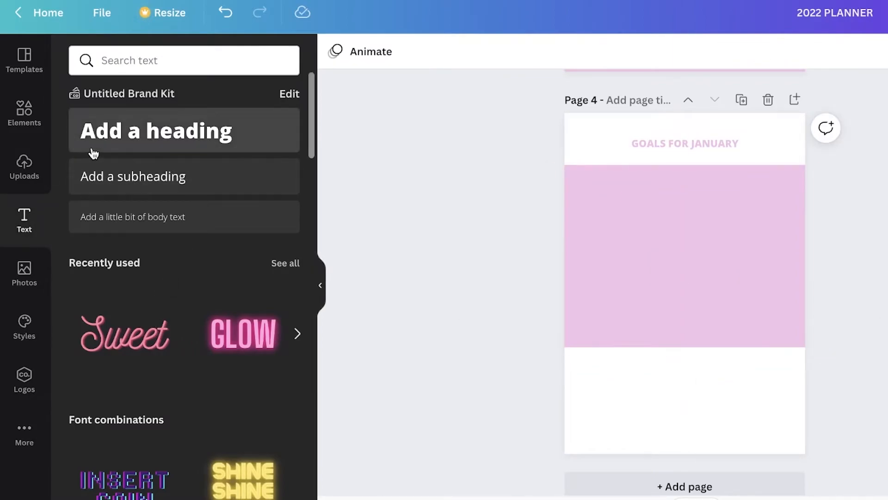
# Add a square shape over the pink rectangle on page 4 and fill it with white
pyautogui.click(24, 111)
pyautogui.click(100, 311)
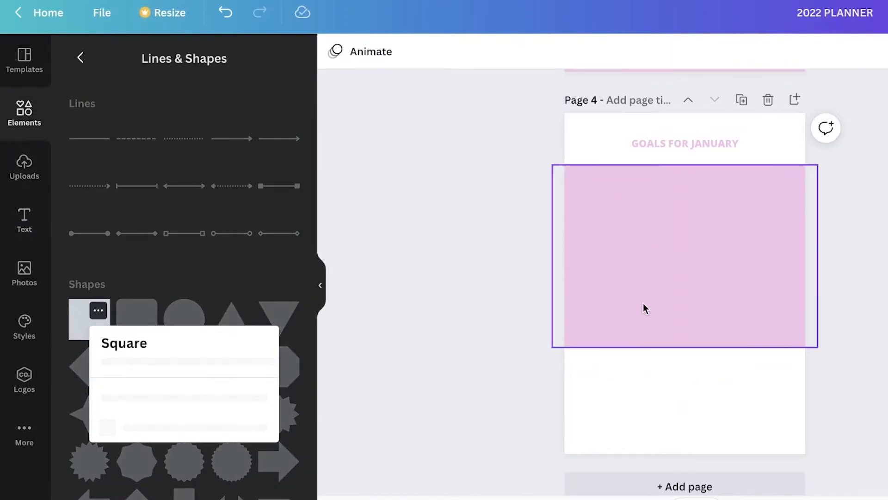
pyautogui.click(463, 250)
pyautogui.click(80, 319)
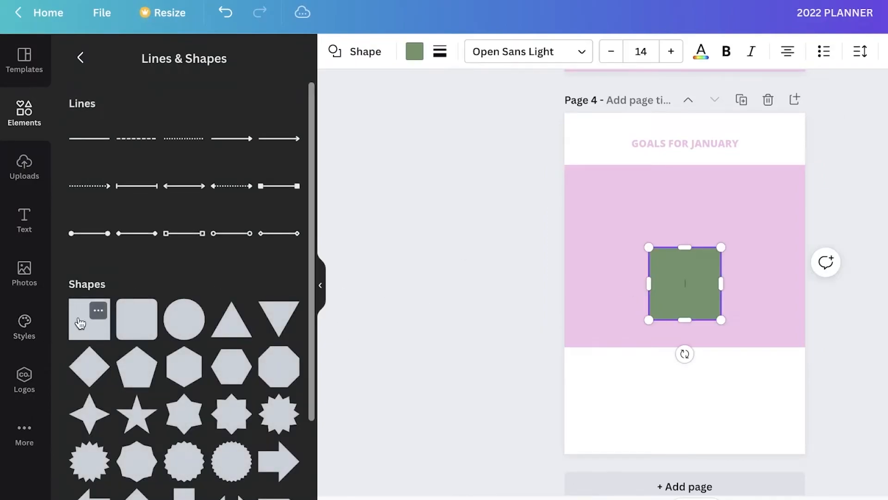
pyautogui.click(722, 312)
pyautogui.click(704, 296)
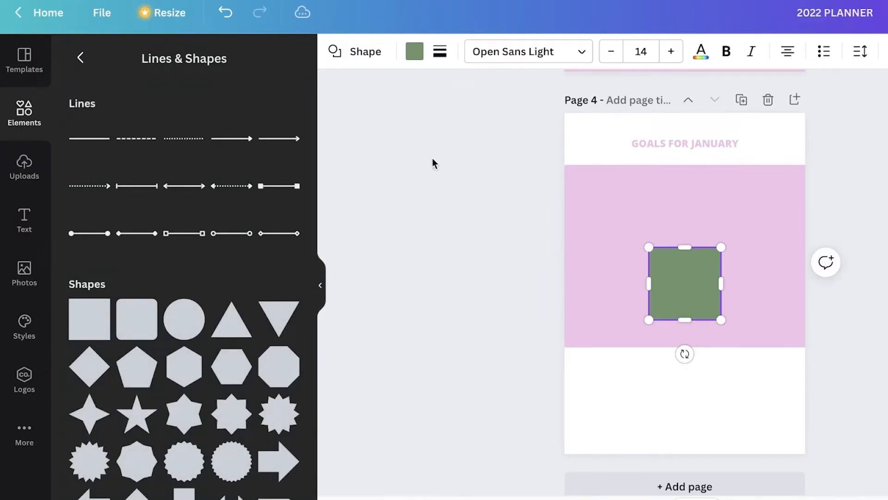
pyautogui.click(414, 51)
pyautogui.click(85, 167)
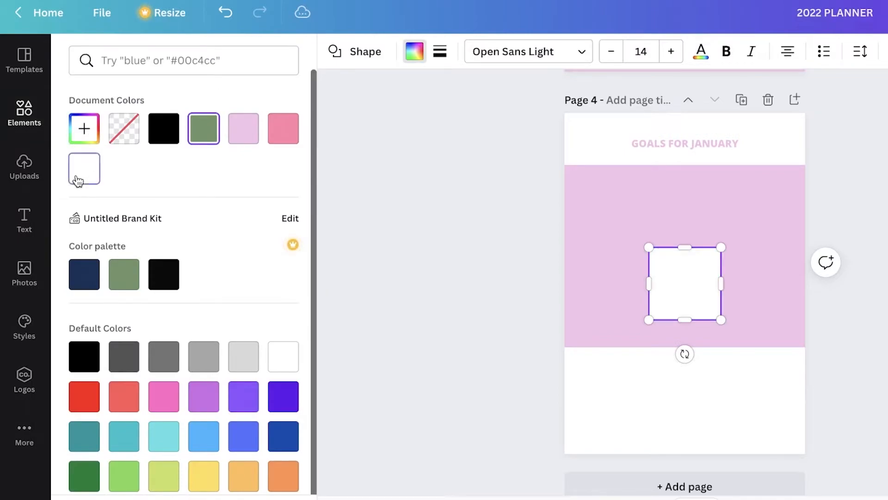
# Reshape the white square into a narrow vertical strip that splits the pink rectangle into two equal blocks
pyautogui.moveTo(646, 283); pyautogui.dragTo(684, 201)
pyautogui.moveTo(685, 237); pyautogui.dragTo(686, 355)
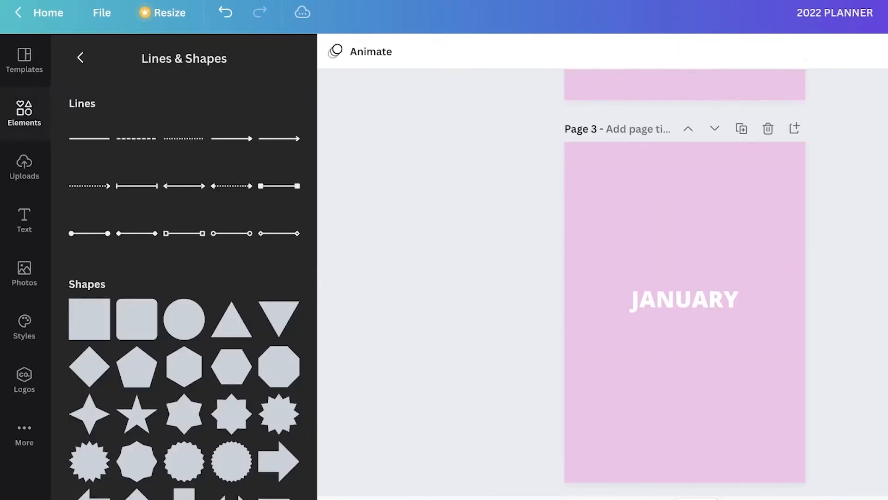
pyautogui.scroll(-5, 685, 282)
pyautogui.scroll(-4, 711, 231)
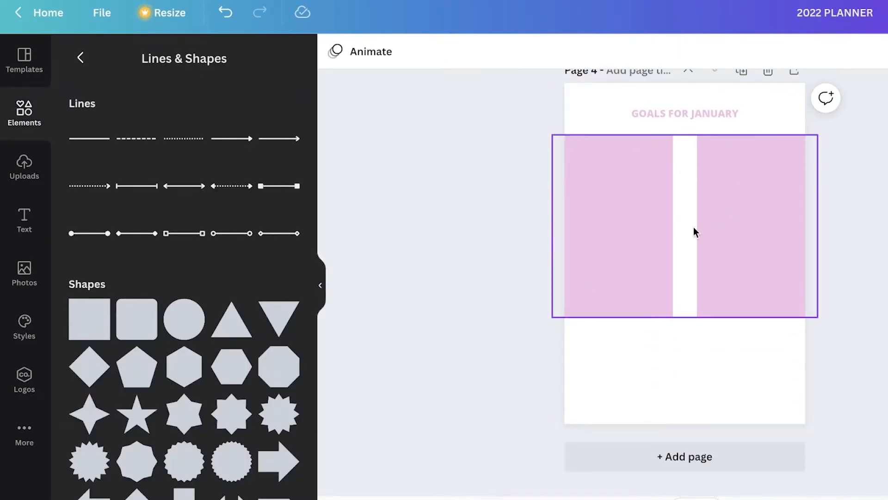
pyautogui.click(695, 197)
pyautogui.moveTo(695, 222); pyautogui.dragTo(685, 221)
pyautogui.moveTo(690, 359); pyautogui.dragTo(694, 359)
pyautogui.press('Escape')
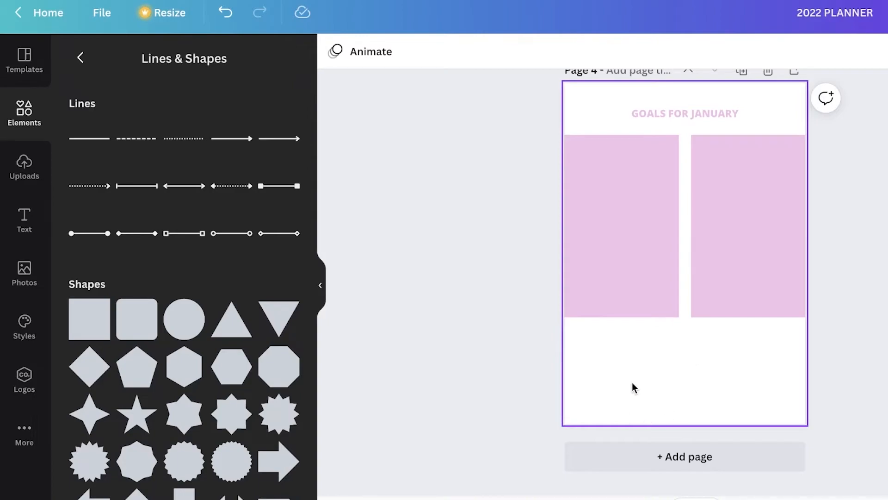
# Add a fifth page and set its background to the light pink document colour
pyautogui.click(644, 460)
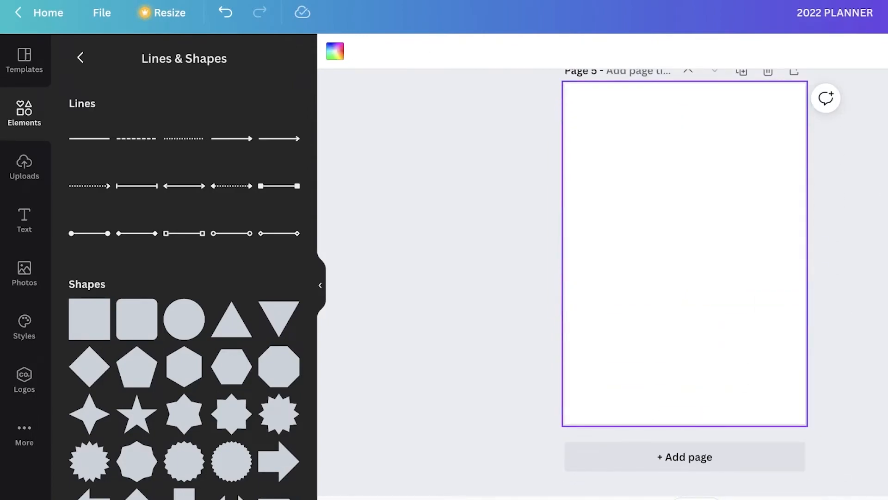
pyautogui.click(79, 62)
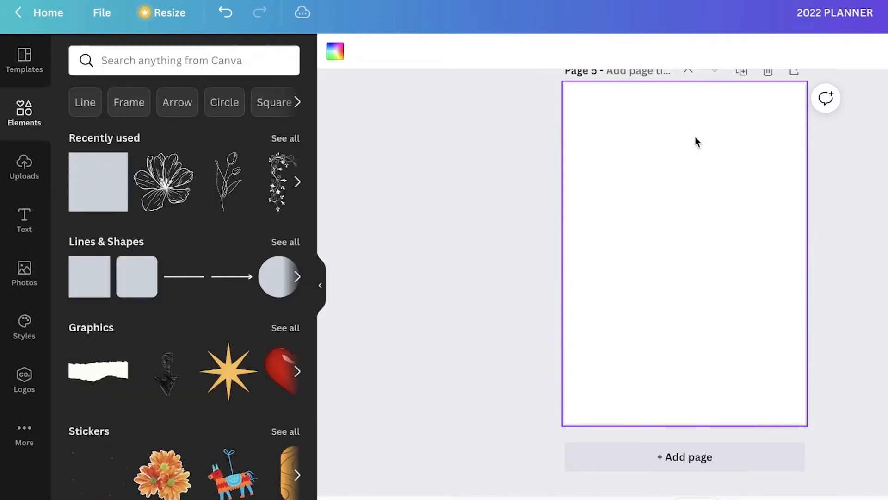
pyautogui.click(335, 51)
pyautogui.click(165, 127)
pyautogui.scroll(5, 688, 153)
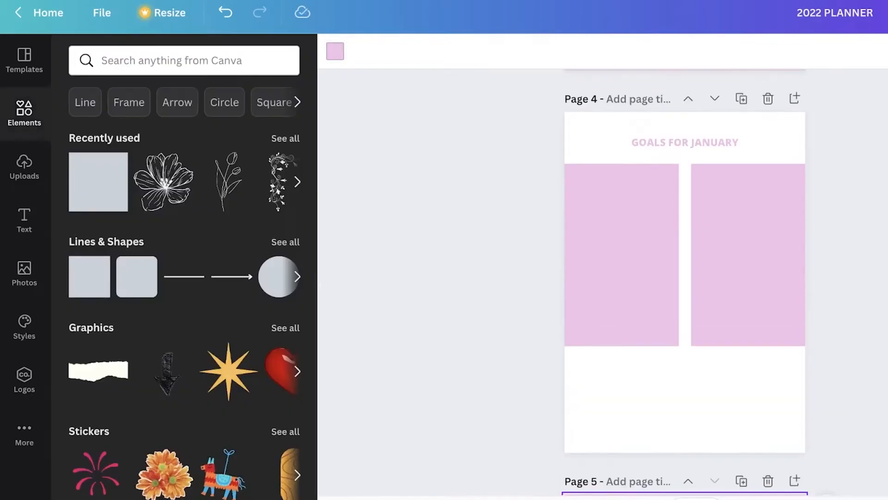
pyautogui.scroll(-6, 548, 182)
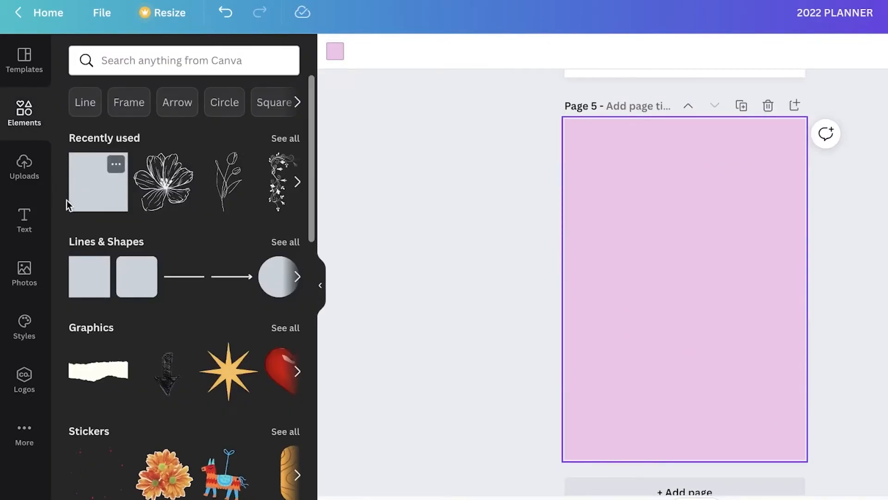
pyautogui.click(99, 190)
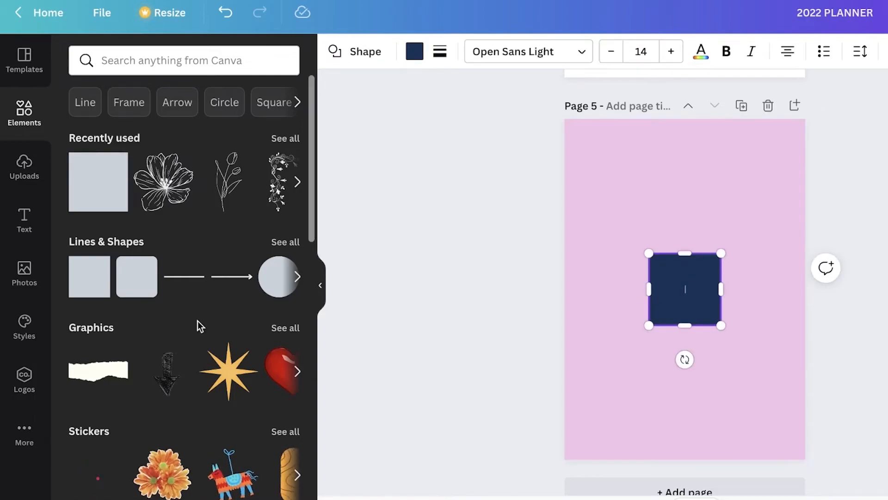
pyautogui.click(286, 242)
pyautogui.press('Delete')
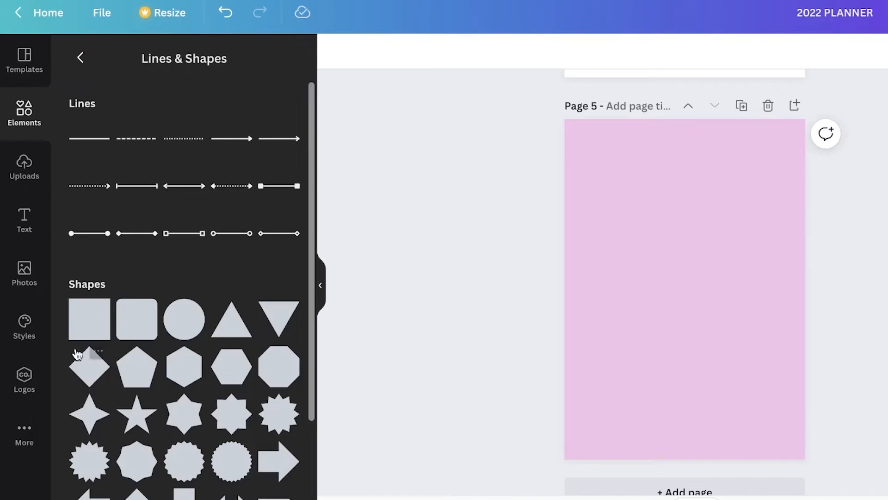
# Add a rounded square to page 5, stretch it into a thin bar across most of the page width and label it WEEKLY PLANER
pyautogui.click(137, 320)
pyautogui.moveTo(648, 289); pyautogui.dragTo(580, 290)
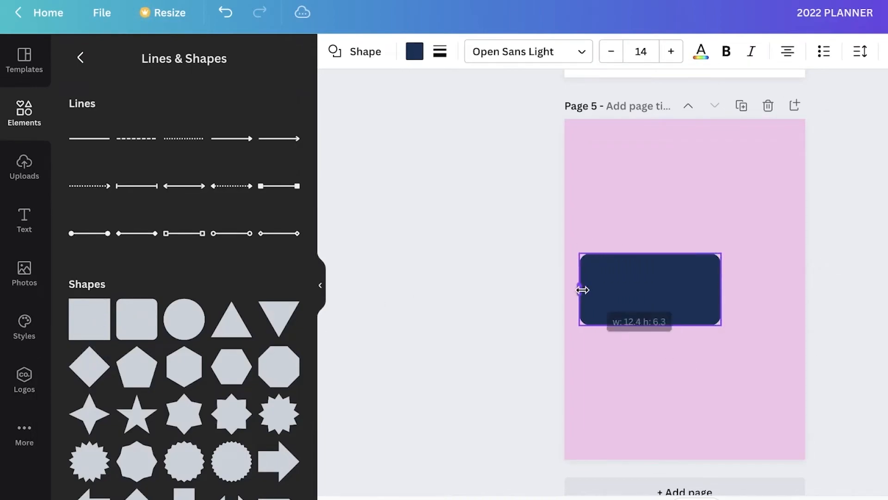
pyautogui.moveTo(722, 290); pyautogui.dragTo(791, 290)
pyautogui.moveTo(685, 325); pyautogui.dragTo(679, 273)
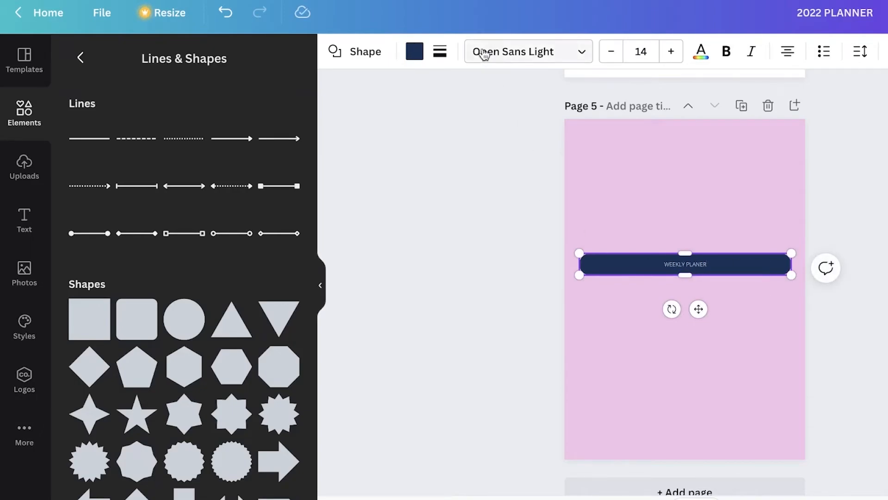
# Fill the WEEKLY PLANER bar with white and colour its text light pink
pyautogui.click(415, 51)
pyautogui.click(95, 167)
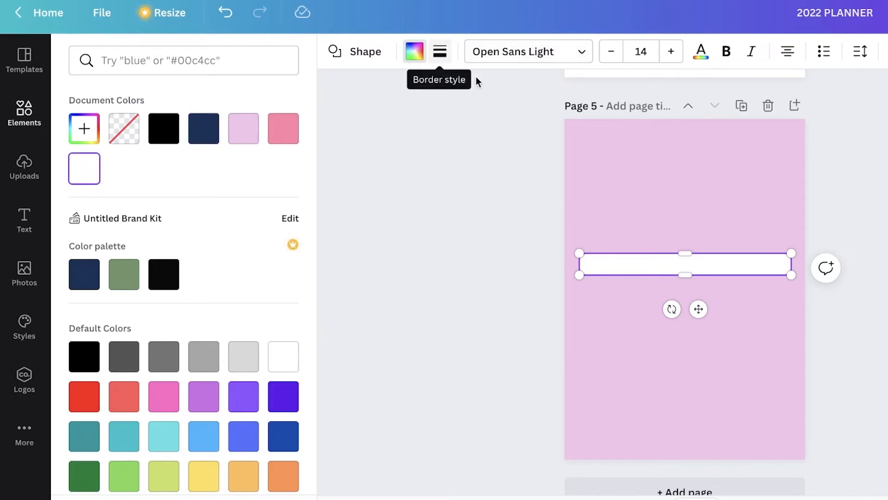
pyautogui.click(205, 131)
pyautogui.click(171, 132)
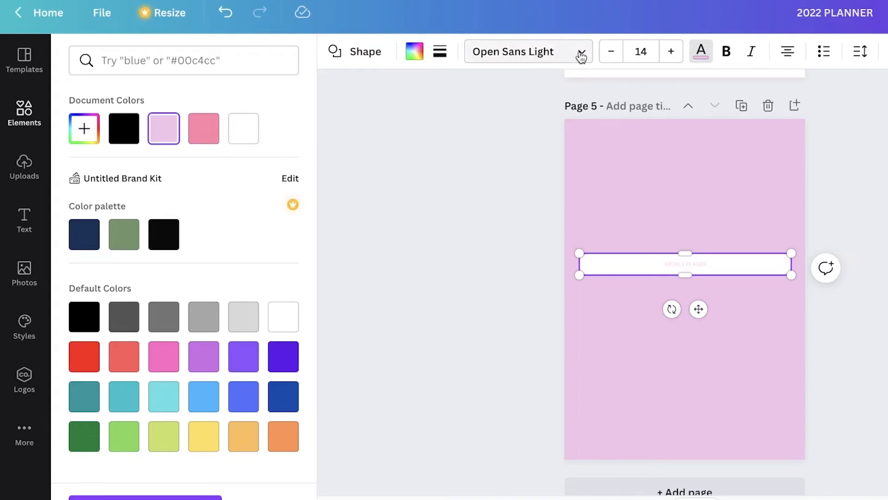
# Set the bar's text size to 20 and its font to Open Sans Extra Bold
pyautogui.click(670, 51)
pyautogui.click(671, 51)
pyautogui.click(671, 51)
pyautogui.click(671, 51)
pyautogui.click(671, 51)
pyautogui.click(531, 53)
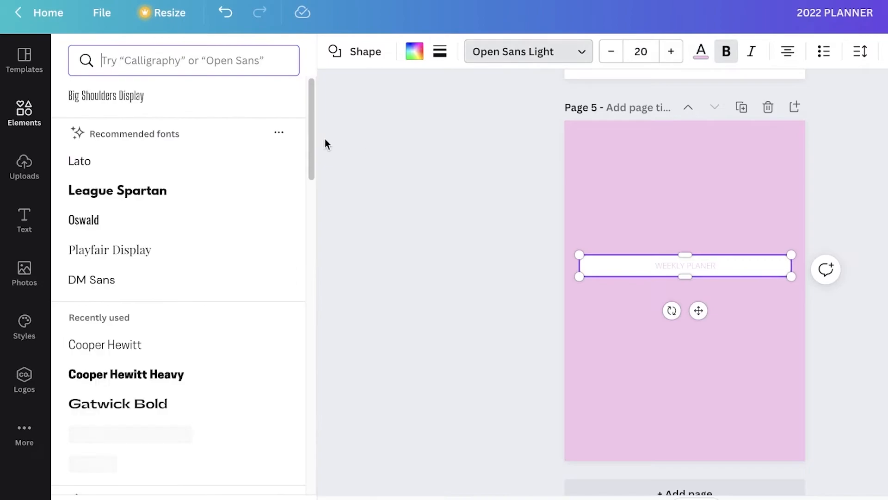
pyautogui.scroll(-3, 296, 141)
pyautogui.click(133, 127)
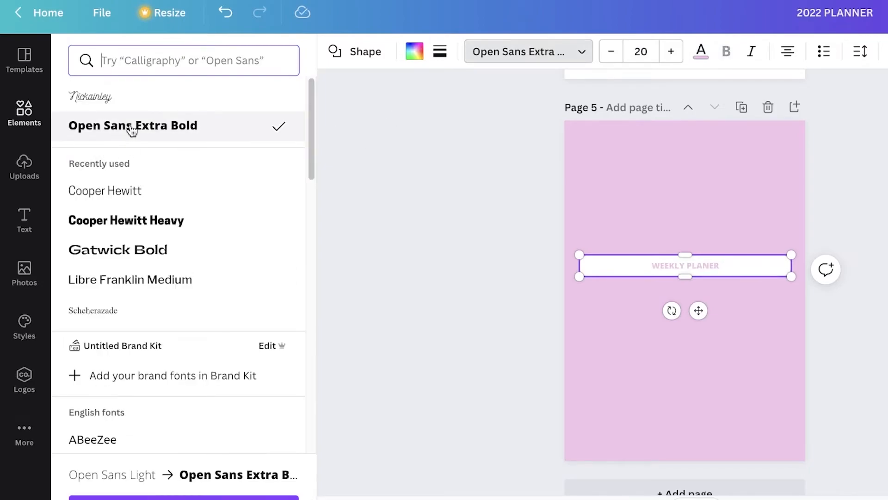
# Increase the WEEKLY PLANER text size to 35 and move the bar to the top of page 5
pyautogui.click(671, 55)
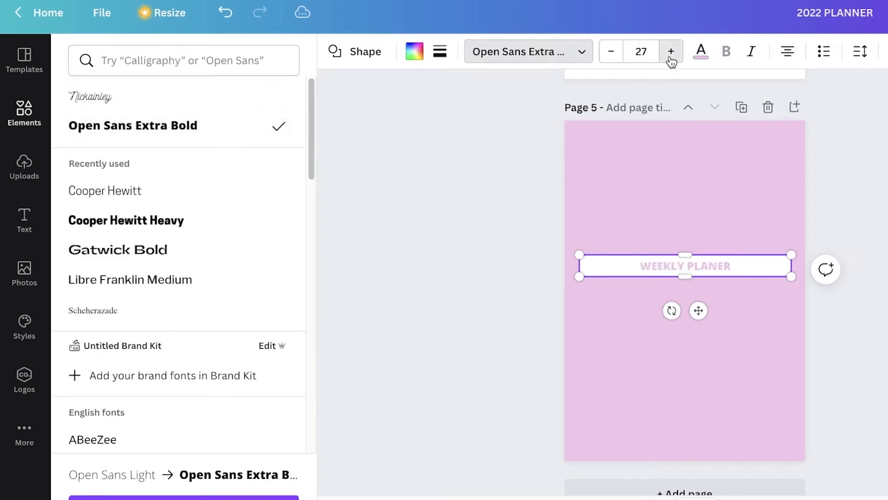
pyautogui.click(670, 52)
pyautogui.click(671, 52)
pyautogui.click(671, 52)
pyautogui.click(670, 52)
pyautogui.click(670, 52)
pyautogui.click(700, 246)
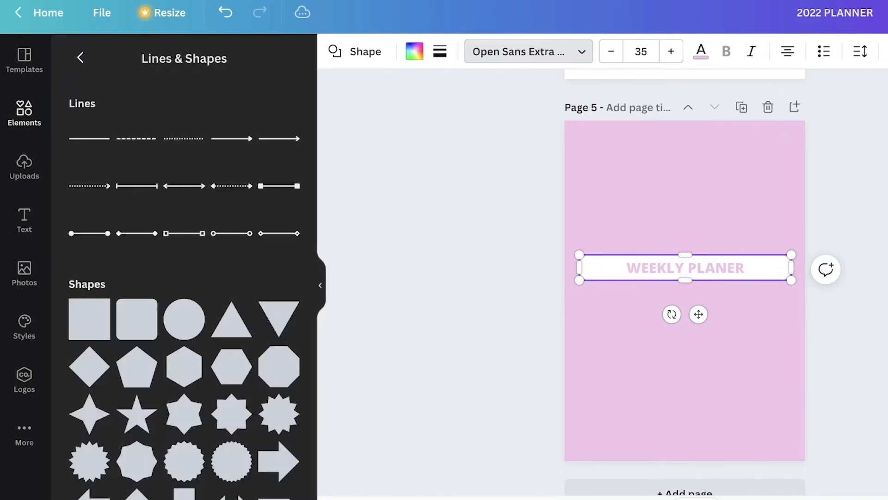
pyautogui.moveTo(702, 274); pyautogui.dragTo(698, 152)
pyautogui.click(859, 164)
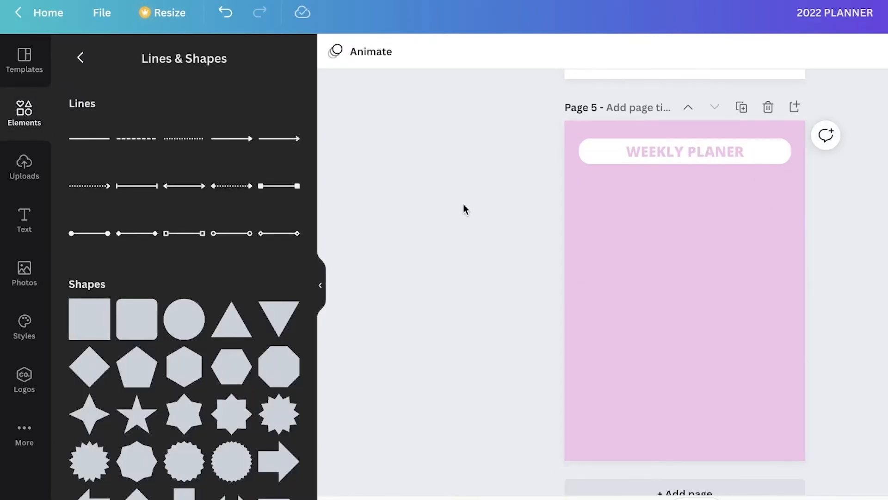
pyautogui.click(664, 159)
pyautogui.hotkey('ctrl', 'z')
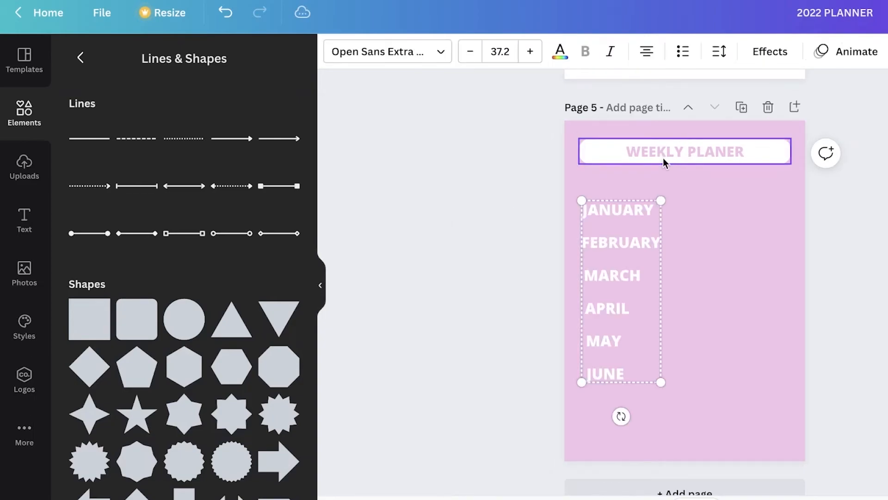
pyautogui.hotkey('ctrl', 'z')
# Duplicate the WEEKLY PLANER bar, place the copy a little below the original and change its text to MONDAY
pyautogui.click(607, 151)
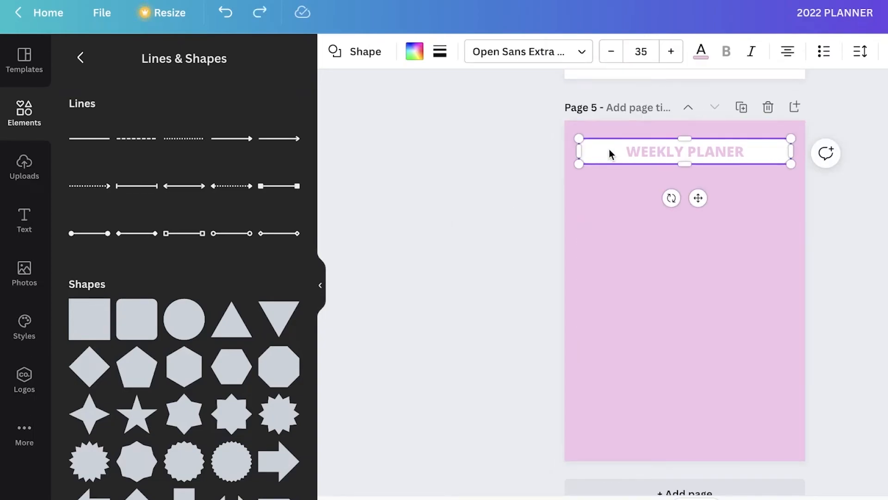
pyautogui.hotkey('ctrl', 'd')
pyautogui.moveTo(639, 156); pyautogui.dragTo(637, 219)
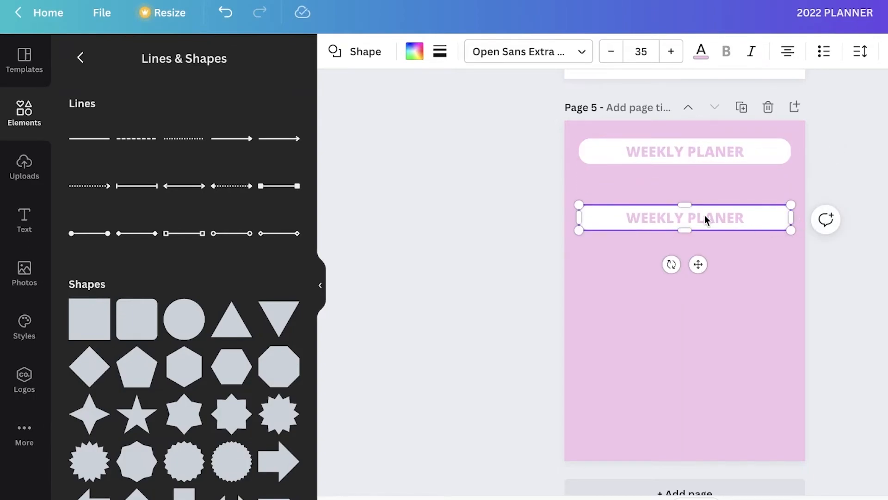
pyautogui.click(740, 224)
pyautogui.doubleClick(718, 217)
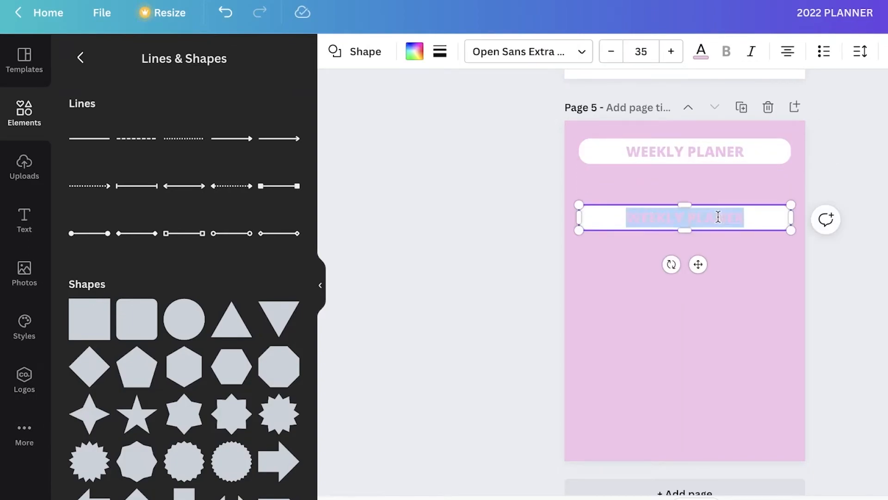
pyautogui.write('M')
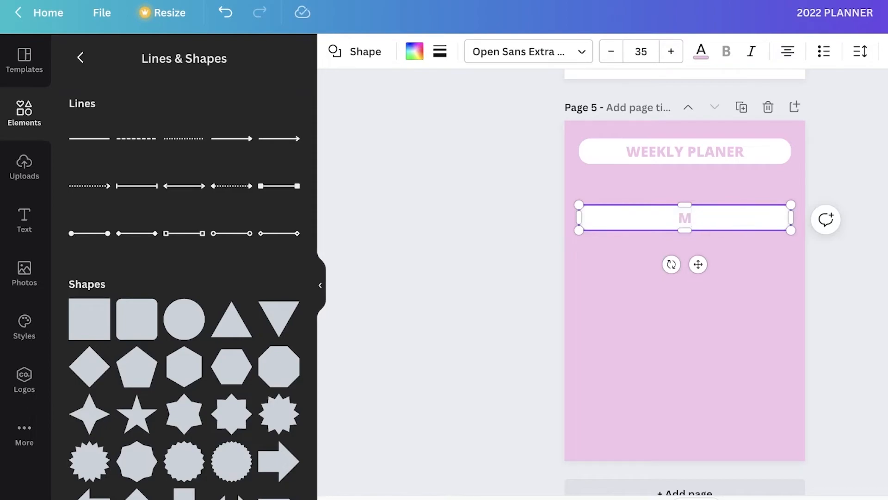
pyautogui.write('ONDAY')
pyautogui.moveTo(687, 278); pyautogui.dragTo(678, 202)
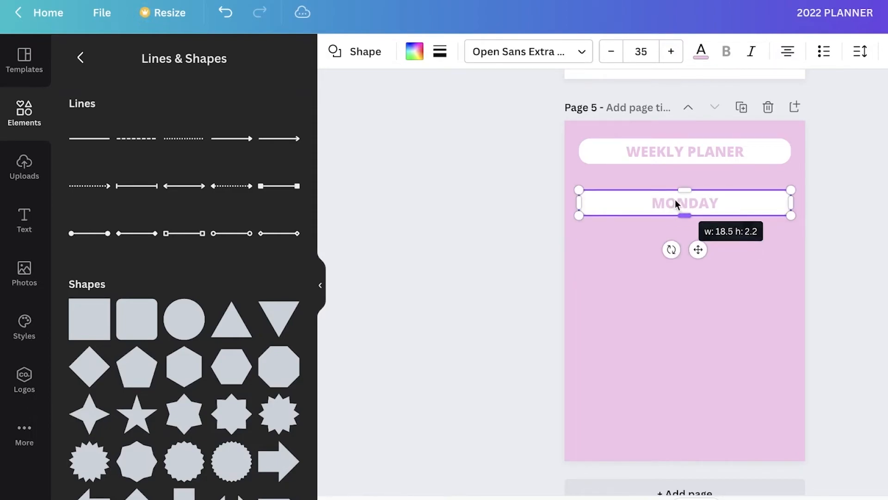
# Shorten the MONDAY bar to about half the page width and duplicate it below as TUESDAY, WEDENESDAY and THURSDAY bars
pyautogui.moveTo(790, 214); pyautogui.dragTo(663, 272)
pyautogui.hotkey('ctrl', 'd')
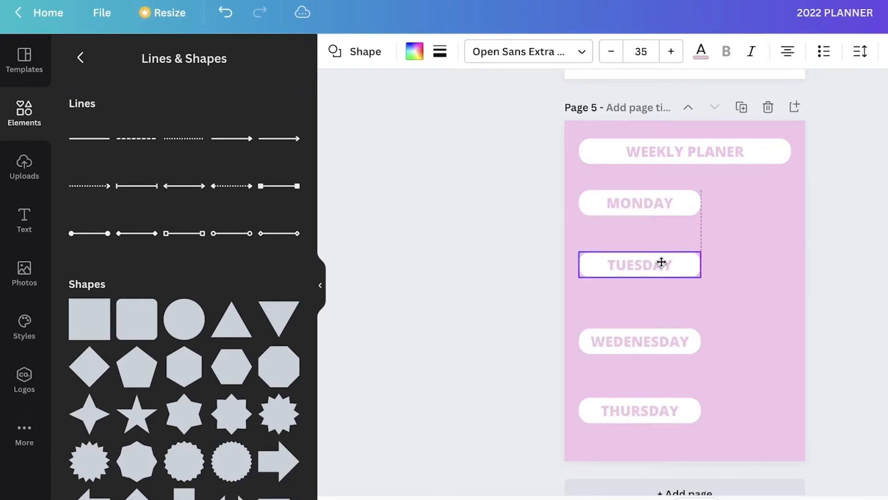
# Space the MONDAY, TUESDAY, WEDENESDAY and THURSDAY bars evenly down page 5
pyautogui.moveTo(660, 260); pyautogui.dragTo(660, 254)
pyautogui.moveTo(649, 331)
pyautogui.mouseDown()
pyautogui.moveTo(638, 318)
pyautogui.moveTo(654, 313)
pyautogui.moveTo(654, 340)
pyautogui.mouseUp()
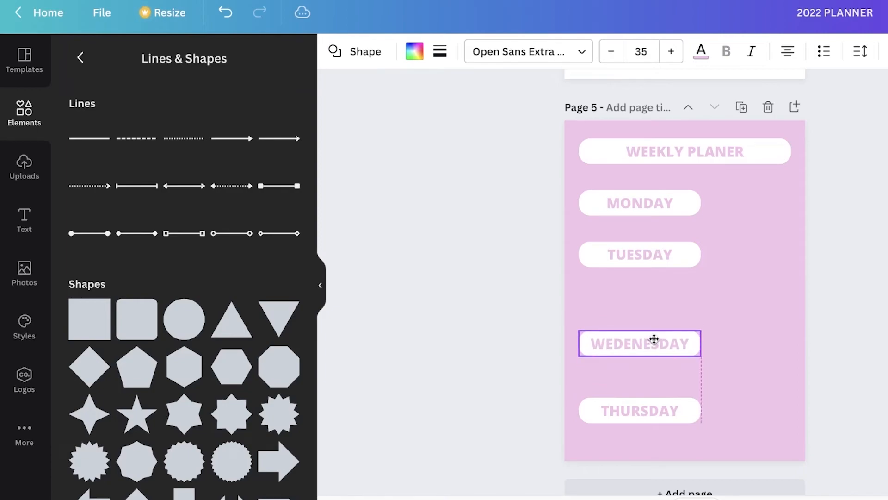
pyautogui.moveTo(657, 260); pyautogui.dragTo(658, 284)
pyautogui.moveTo(657, 205); pyautogui.dragTo(658, 212)
# Select the four weekday bars together, shift them closer to the page's left edge and scale them down to a narrower column
pyautogui.click(819, 218)
pyautogui.click(658, 472)
pyautogui.moveTo(658, 476); pyautogui.dragTo(694, 214)
pyautogui.moveTo(701, 306); pyautogui.dragTo(696, 305)
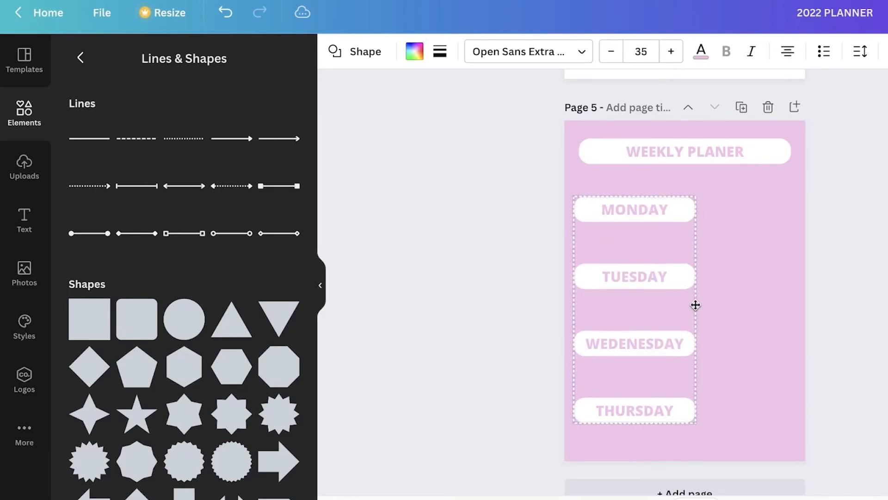
pyautogui.moveTo(696, 422); pyautogui.dragTo(650, 405)
pyautogui.click(681, 385)
pyautogui.moveTo(631, 323); pyautogui.dragTo(632, 343)
# Add a second column of white bars beside the first, labelled FRIDAY, SATURDAY and SUNDAY
pyautogui.click(735, 241)
pyautogui.click(643, 199)
pyautogui.moveTo(664, 190); pyautogui.dragTo(755, 203)
pyautogui.doubleClick(748, 199)
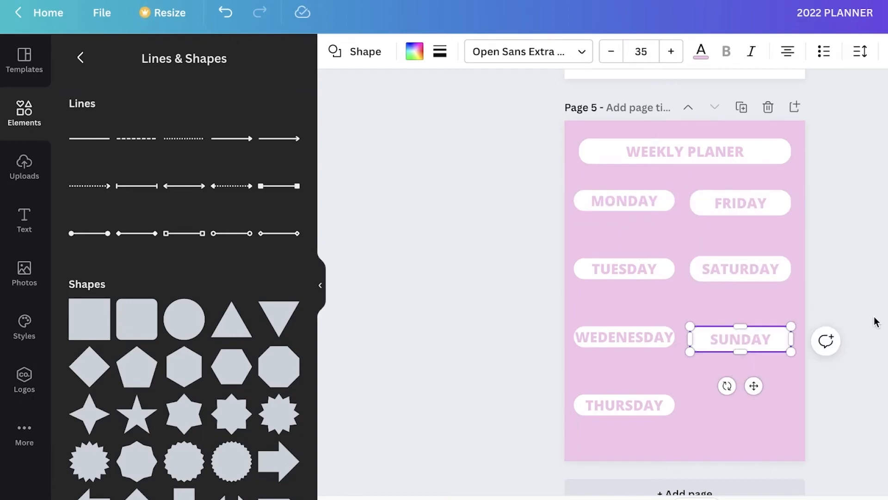
pyautogui.click(875, 318)
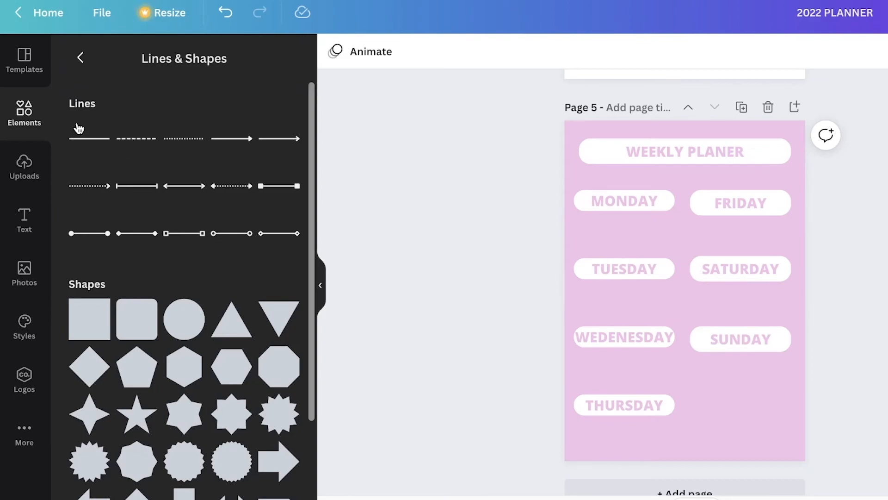
# Insert a dashed line, place it under the MONDAY bar and set its line weight to 3
pyautogui.click(134, 140)
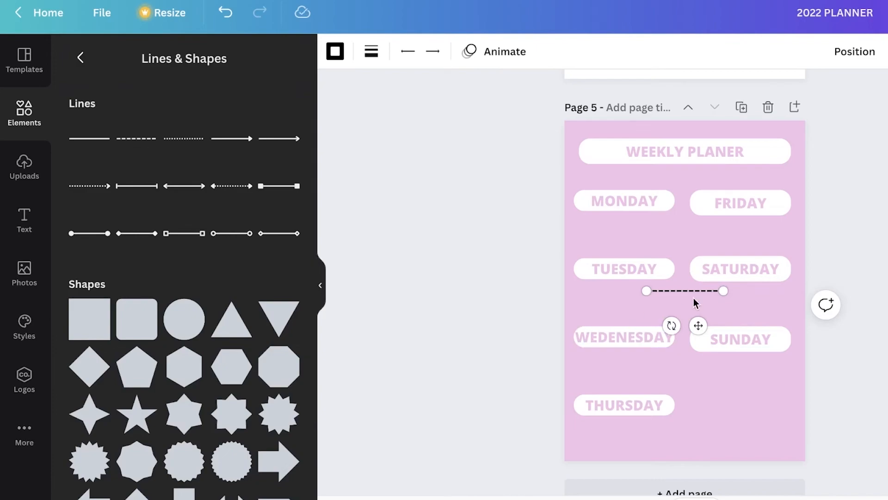
pyautogui.moveTo(701, 300); pyautogui.dragTo(633, 233)
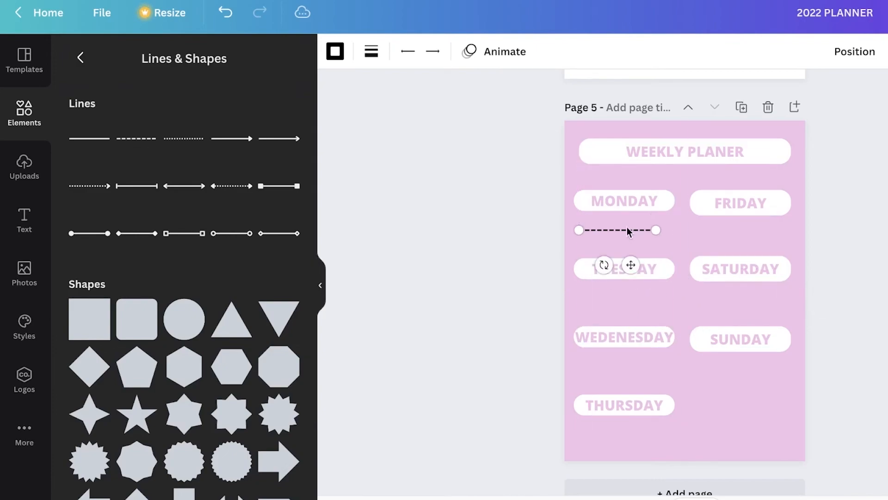
pyautogui.click(370, 52)
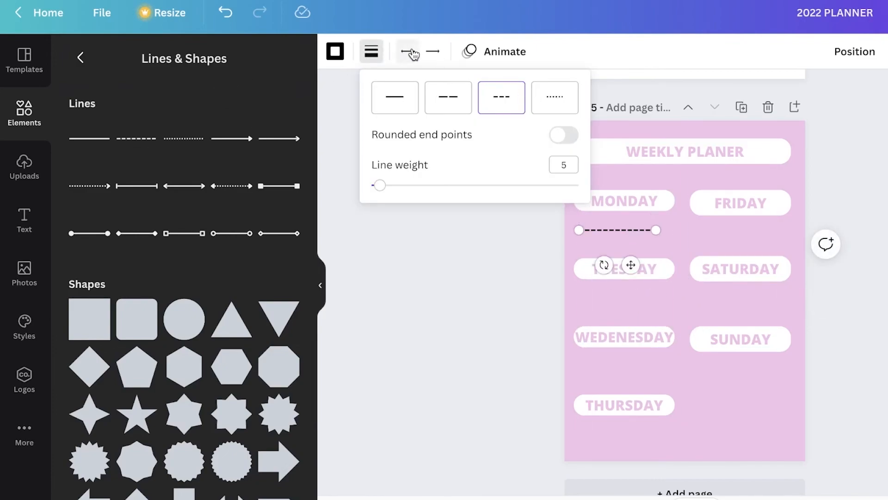
pyautogui.moveTo(377, 184); pyautogui.dragTo(381, 185)
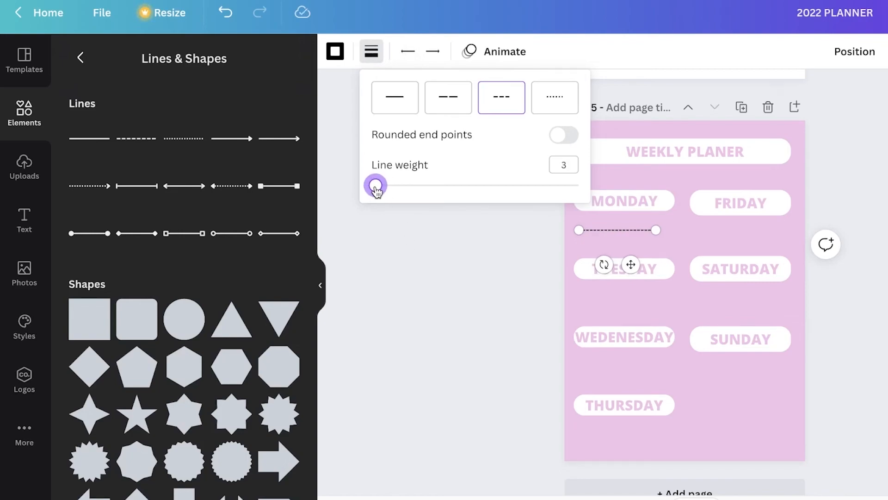
pyautogui.click(410, 283)
pyautogui.click(431, 88)
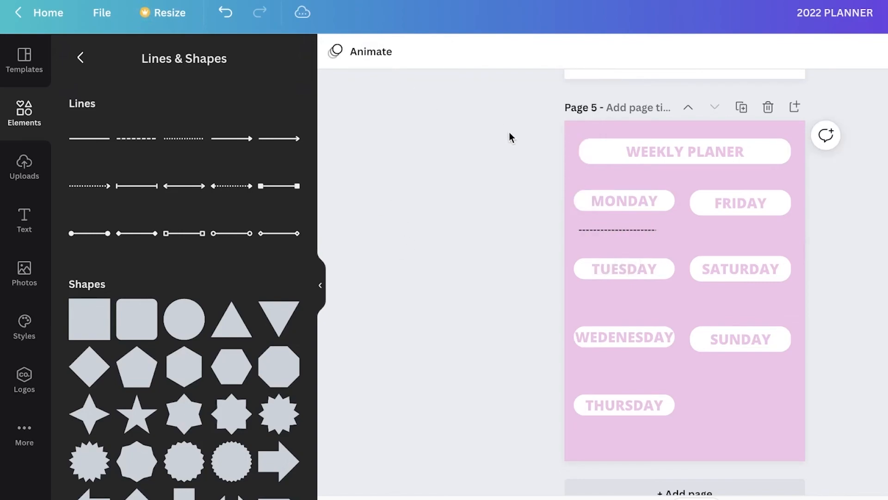
# Change the colour of the dashed line under MONDAY to white
pyautogui.click(655, 238)
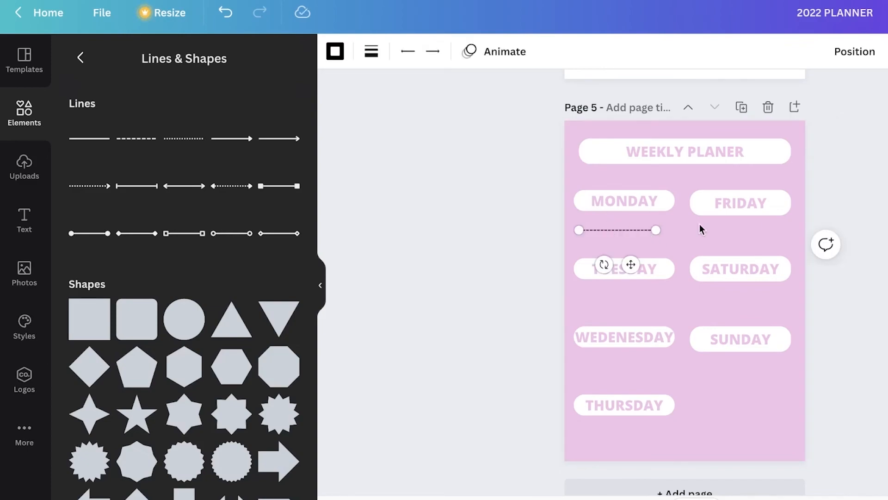
pyautogui.press('Escape')
pyautogui.scroll(3, 750, 452)
pyautogui.click(569, 228)
pyautogui.click(376, 49)
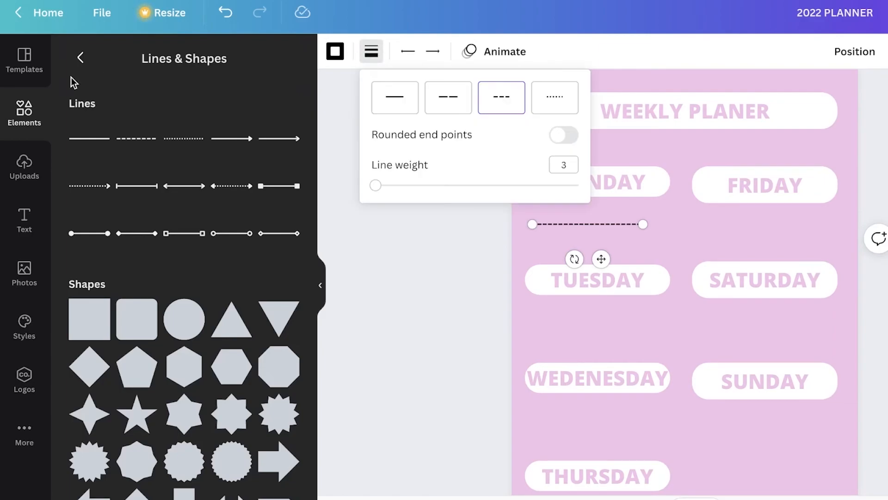
pyautogui.click(80, 59)
pyautogui.click(331, 59)
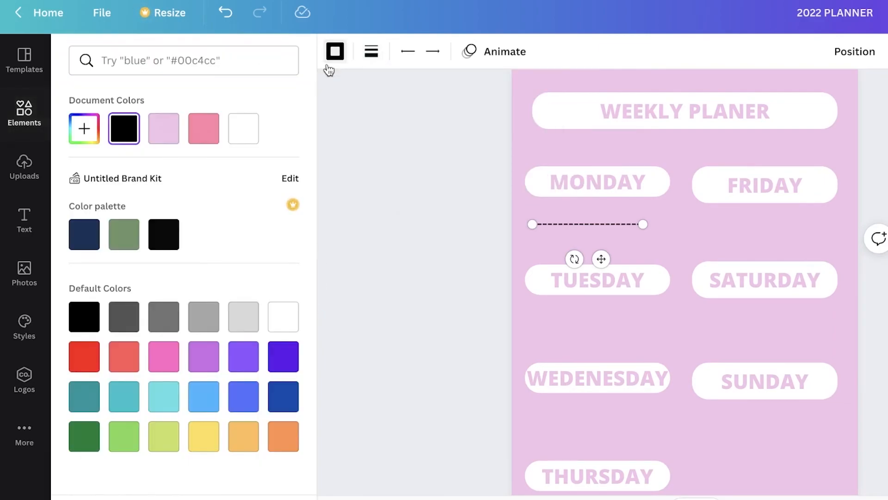
pyautogui.click(245, 131)
# Duplicate the white dashed line below itself under MONDAY and copy the pair of lines under FRIDAY and SATURDAY
pyautogui.moveTo(607, 225); pyautogui.dragTo(603, 245)
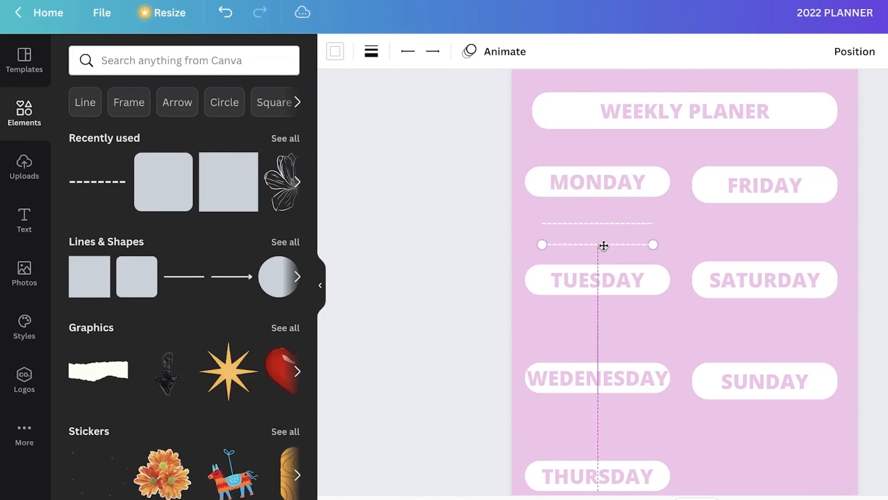
pyautogui.scroll(-3, 703, 250)
pyautogui.click(587, 218)
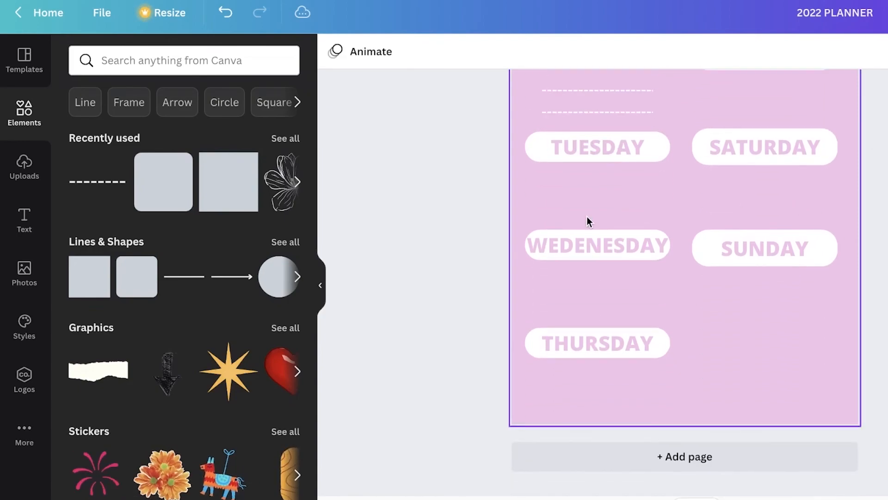
pyautogui.scroll(3, 587, 217)
pyautogui.moveTo(615, 249); pyautogui.dragTo(612, 249)
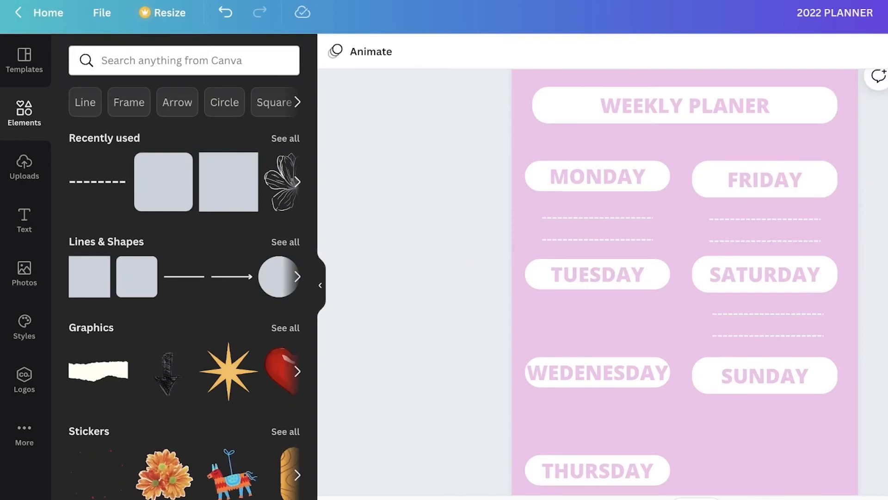
# Show all the planner pages side by side in grid view
pyautogui.scroll(-3, 861, 391)
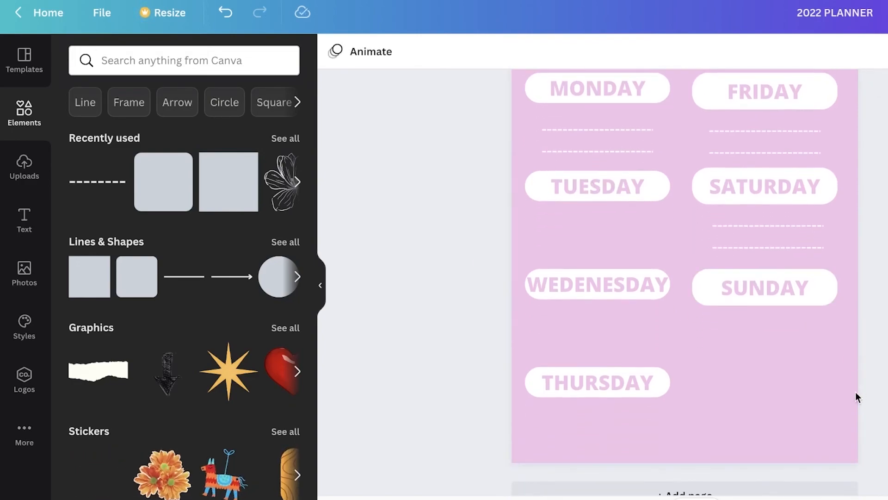
pyautogui.scroll(-5, 860, 390)
pyautogui.scroll(-2, 823, 318)
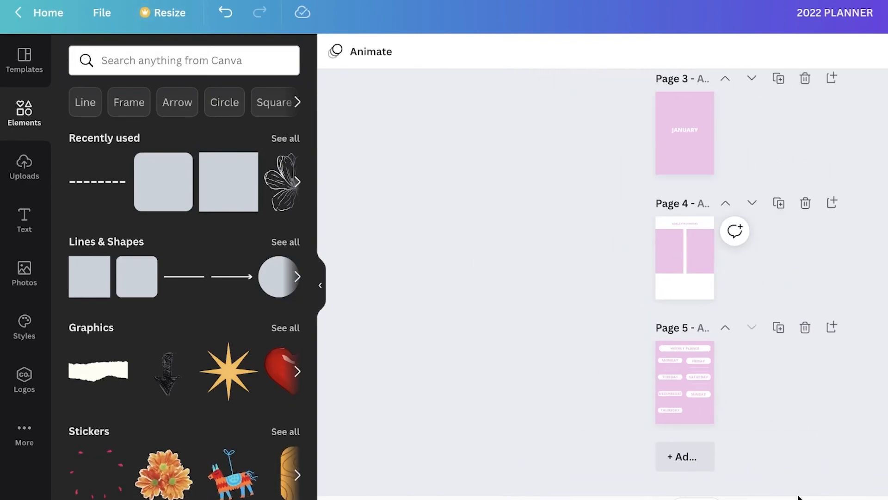
pyautogui.scroll(5, 823, 318)
pyautogui.scroll(5, 823, 318)
pyautogui.scroll(2, 625, 254)
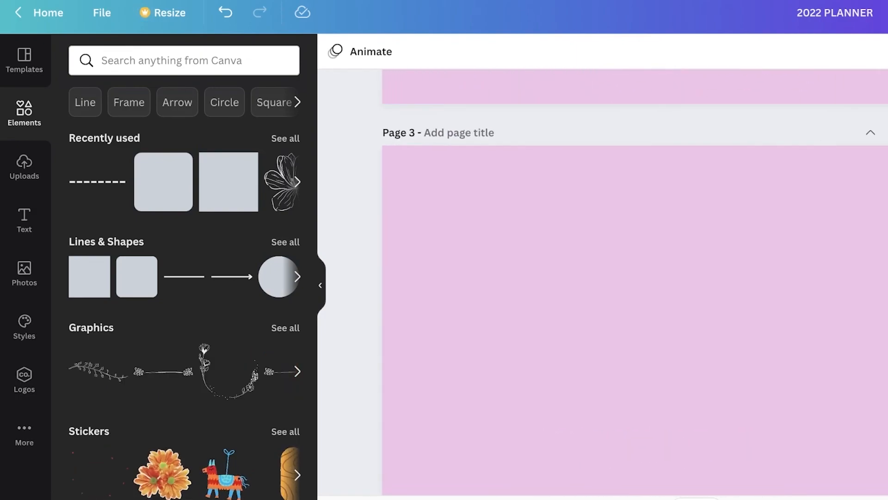
pyautogui.press('super+alt+3')
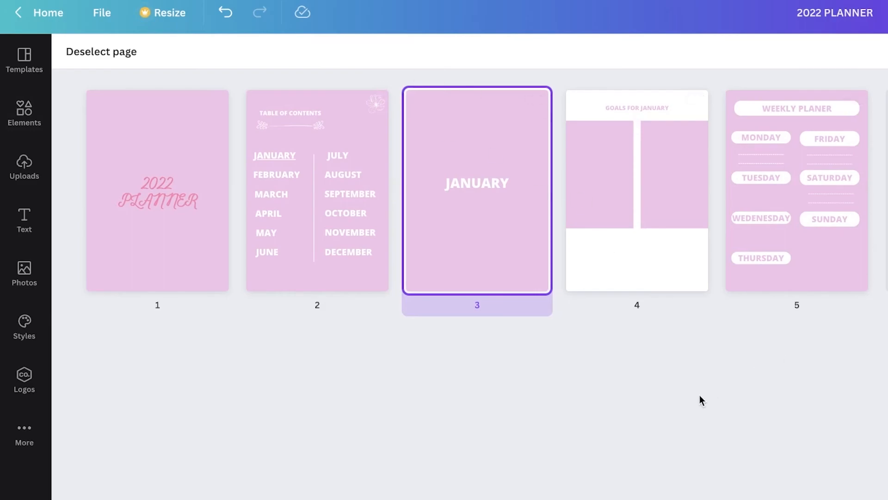
# Duplicate the weekly planner page 5 three times so there are four weekly pages for January
pyautogui.click(765, 387)
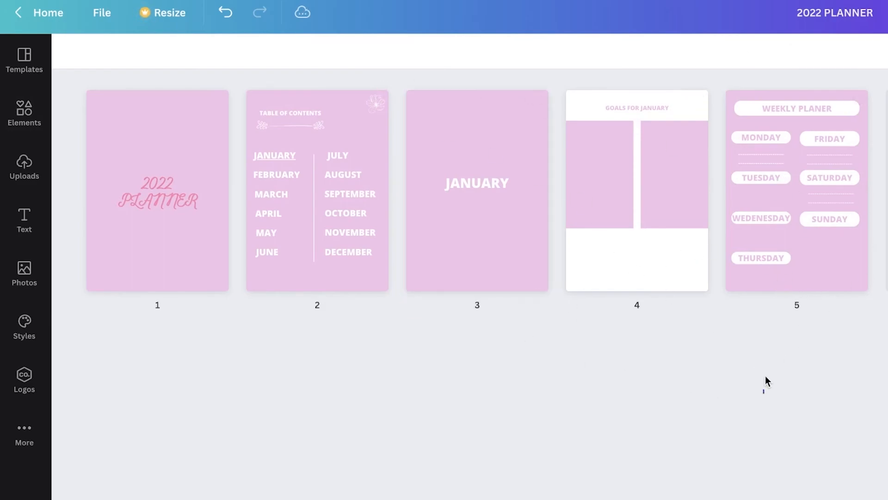
pyautogui.click(798, 107)
pyautogui.click(854, 100)
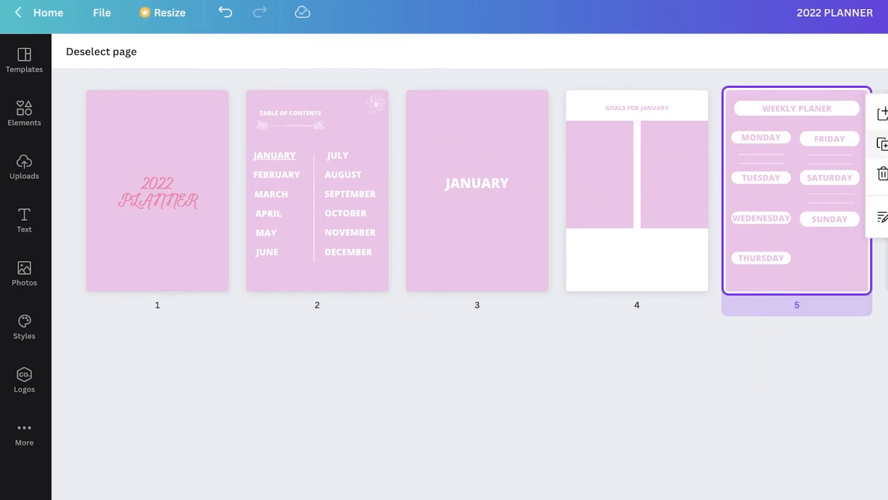
pyautogui.press('super+d')
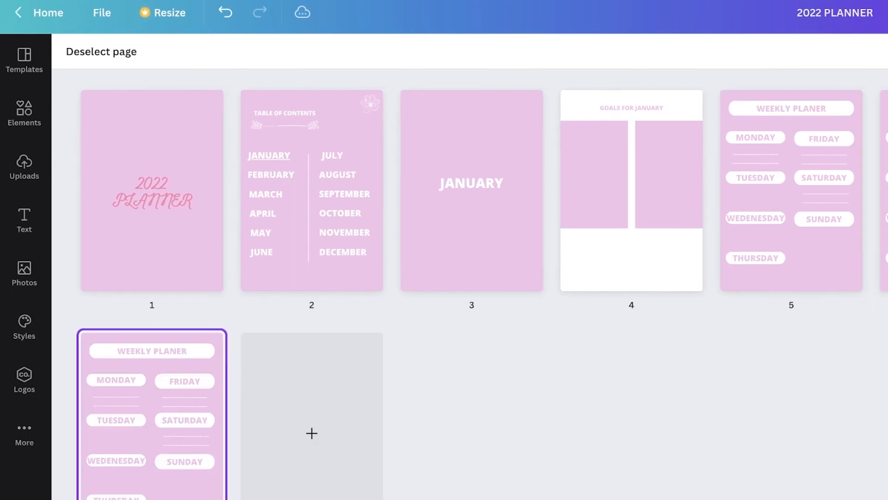
pyautogui.press('super+d')
pyautogui.scroll(-2, 681, 281)
pyautogui.scroll(2, 394, 119)
pyautogui.scroll(-2, 630, 182)
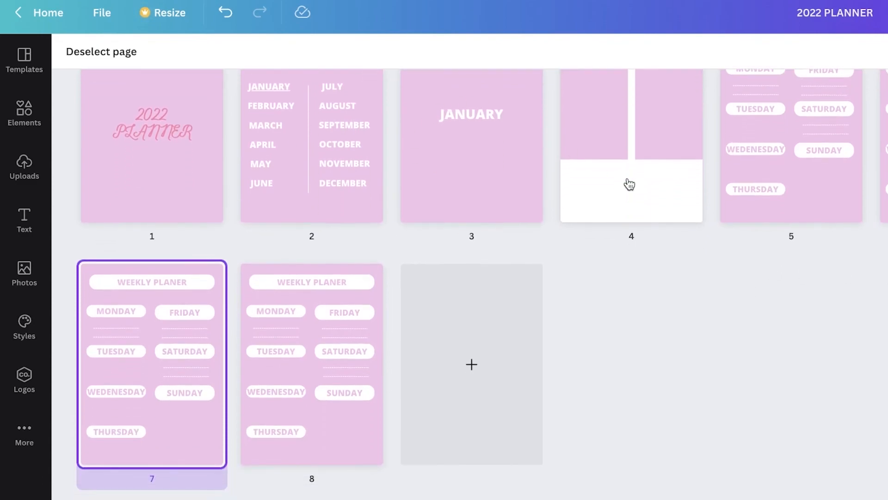
# Select pages 3 to 6, from the JANUARY title page through the second weekly planner, and duplicate them as a set
pyautogui.scroll(2, 456, 80)
pyautogui.moveTo(417, 75); pyautogui.dragTo(886, 305)
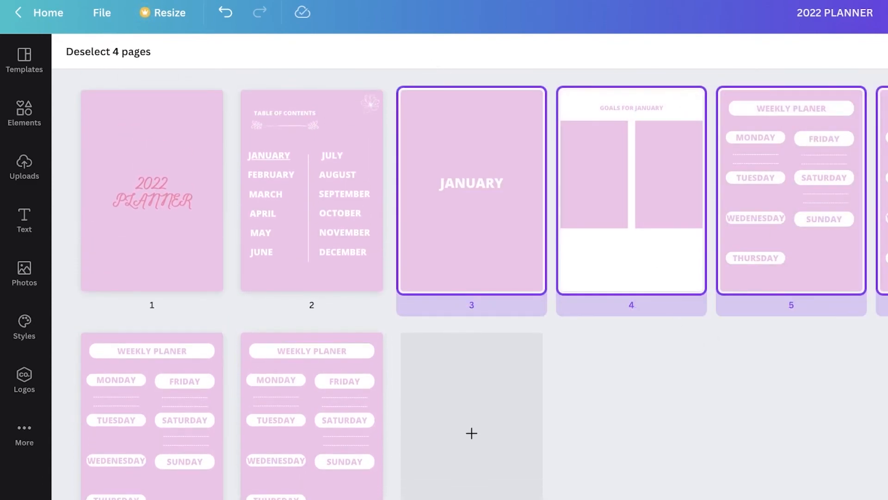
pyautogui.rightClick(643, 135)
pyautogui.click(680, 181)
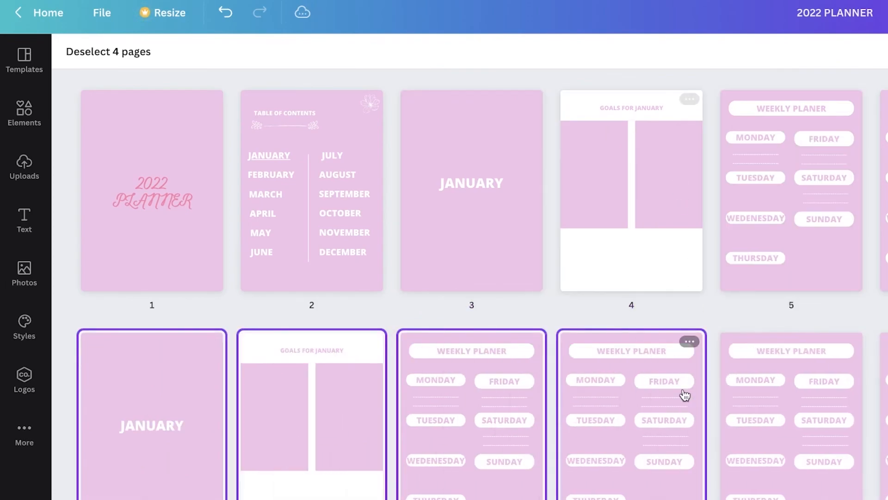
pyautogui.scroll(-4, 238, 333)
pyautogui.scroll(1, 269, 234)
pyautogui.scroll(-4, 249, 258)
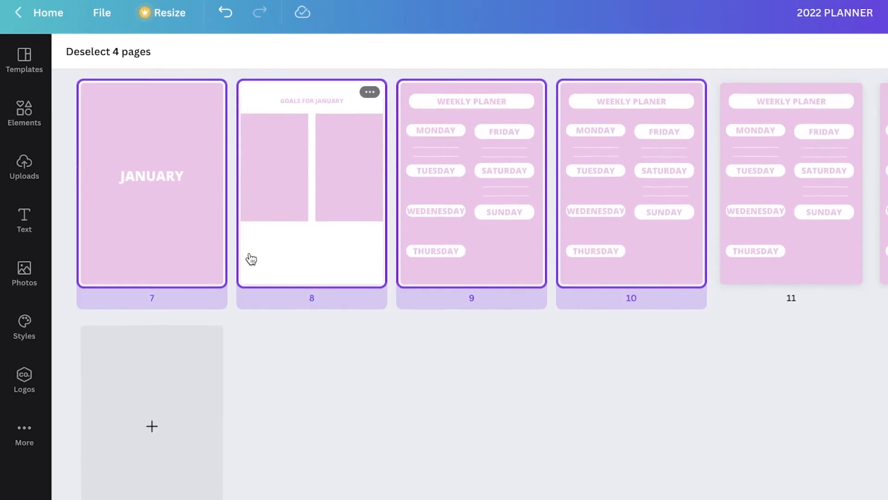
pyautogui.scroll(5, 166, 351)
pyautogui.scroll(-1, 162, 328)
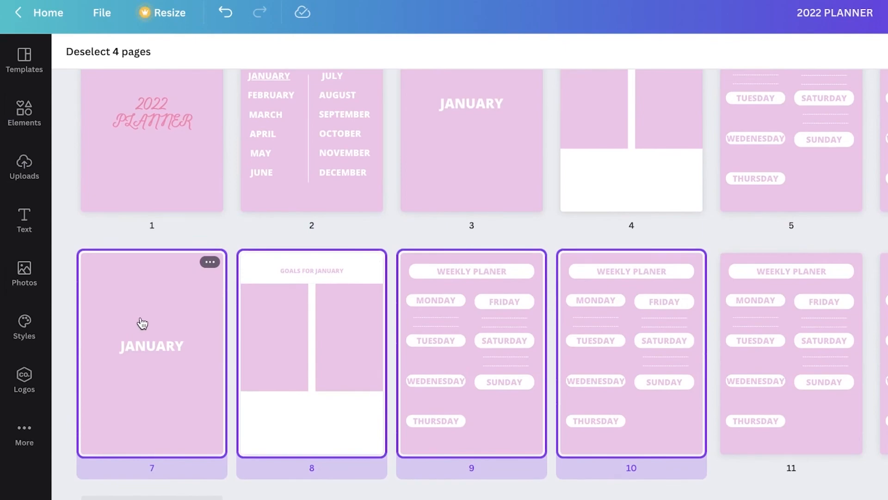